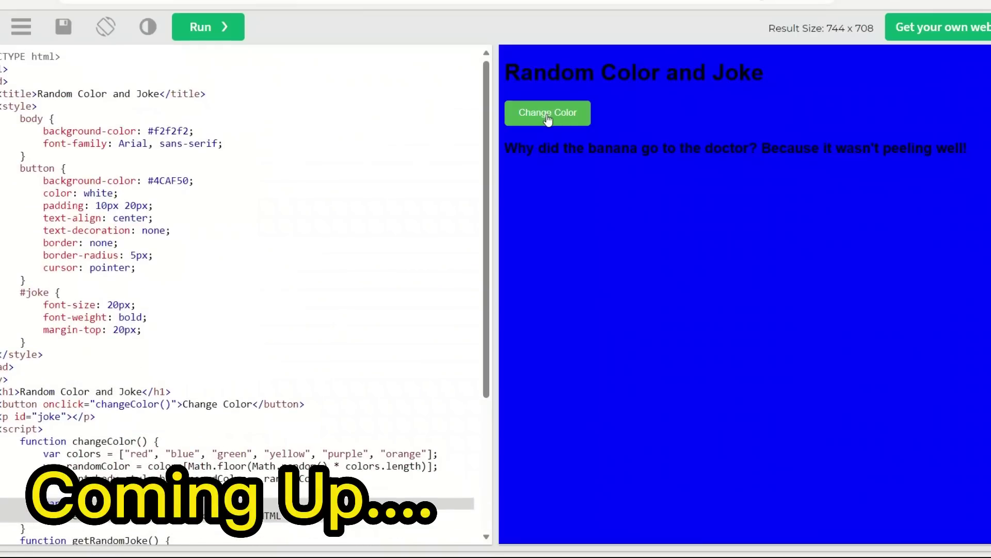
Generate a new random background colour and joke twice with the result page's Change Color button.
{"action": "left_click", "coordinate": [561, 124]}
{"action": "left_click", "coordinate": [561, 124]}
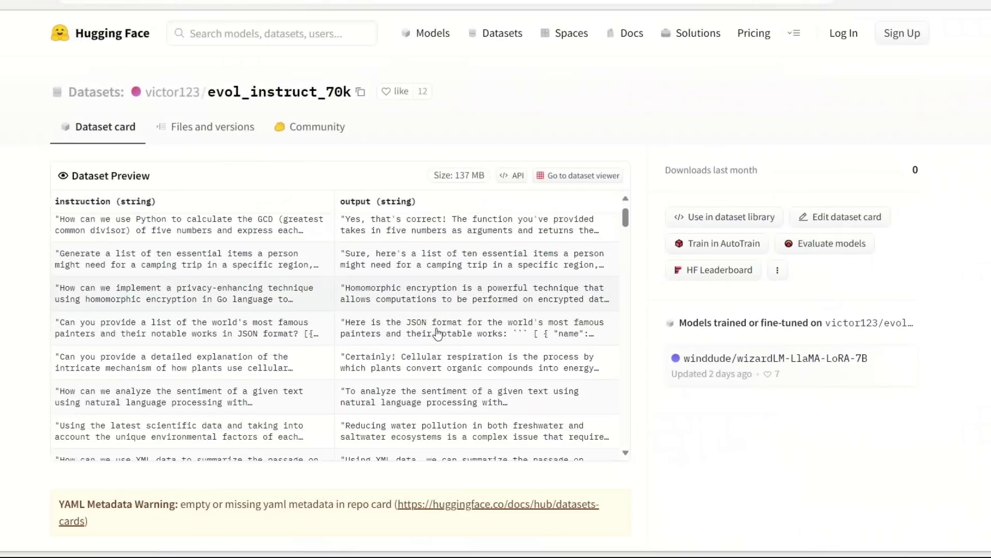
Scroll down through the evol_instruct_70k Dataset Preview's instruction and output example rows.
{"action": "scroll", "coordinate": [341, 330], "scroll_direction": "down", "scroll_amount": 2}
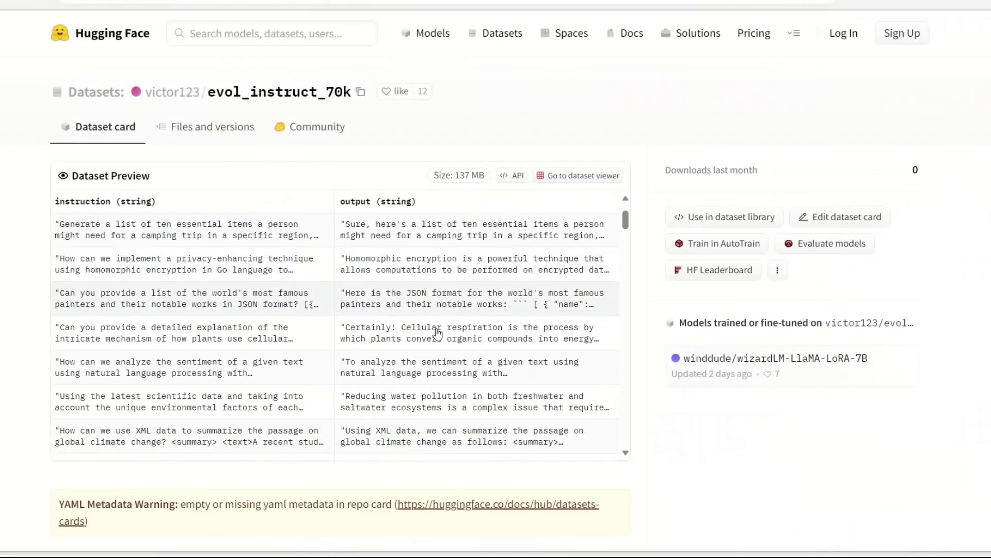
{"action": "scroll", "coordinate": [438, 333], "scroll_direction": "down", "scroll_amount": 5}
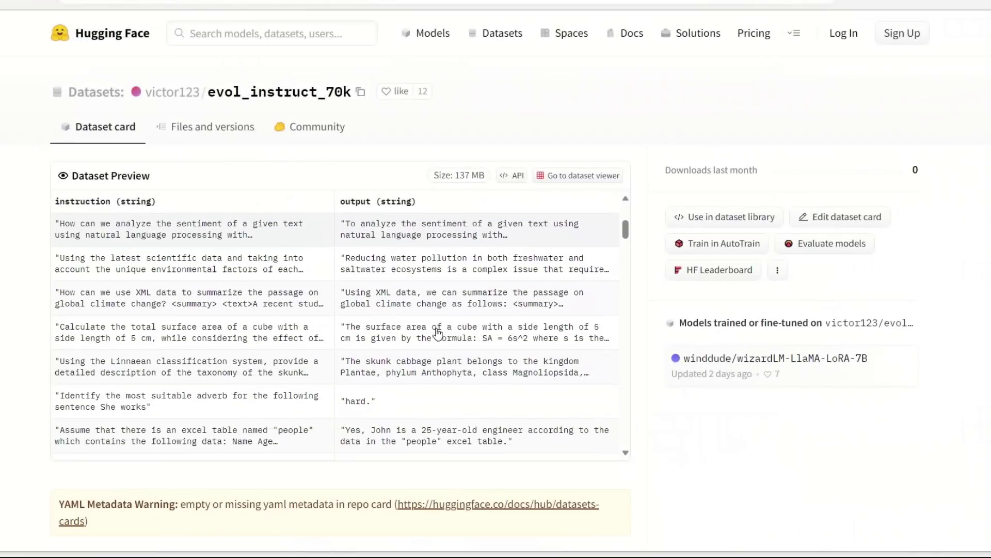
{"action": "scroll", "coordinate": [438, 333], "scroll_direction": "down", "scroll_amount": 4}
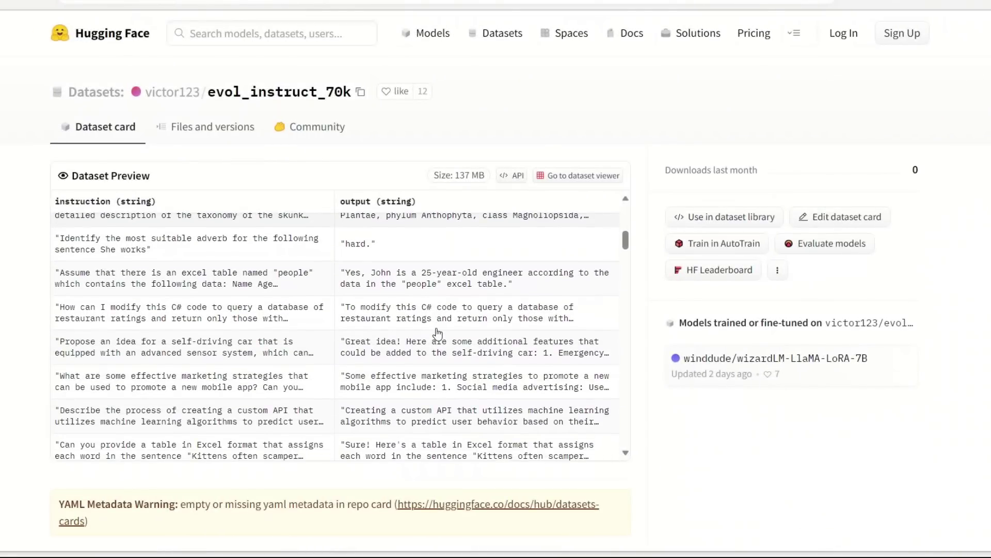
{"action": "scroll", "coordinate": [438, 333], "scroll_direction": "down", "scroll_amount": 6}
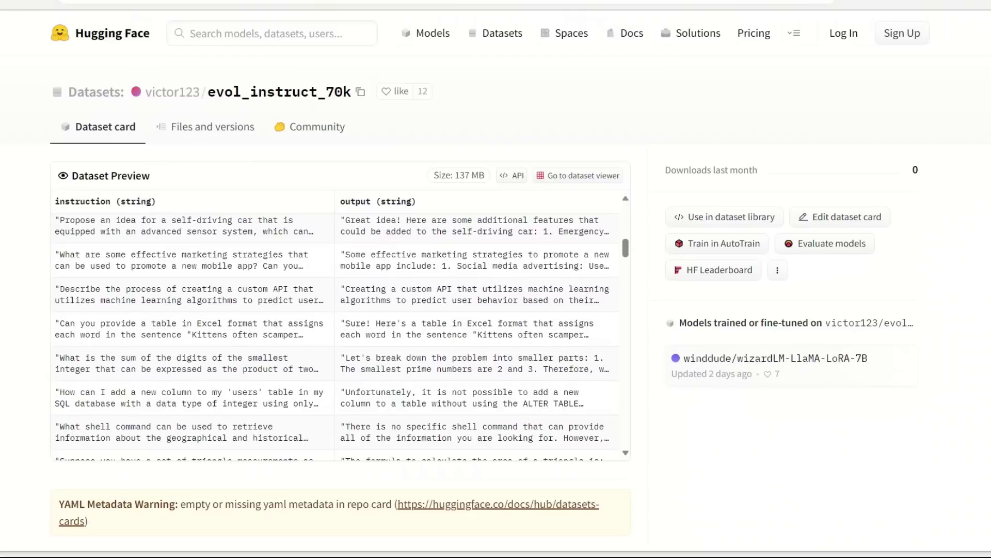
{"action": "scroll", "coordinate": [438, 333], "scroll_direction": "down", "scroll_amount": 5}
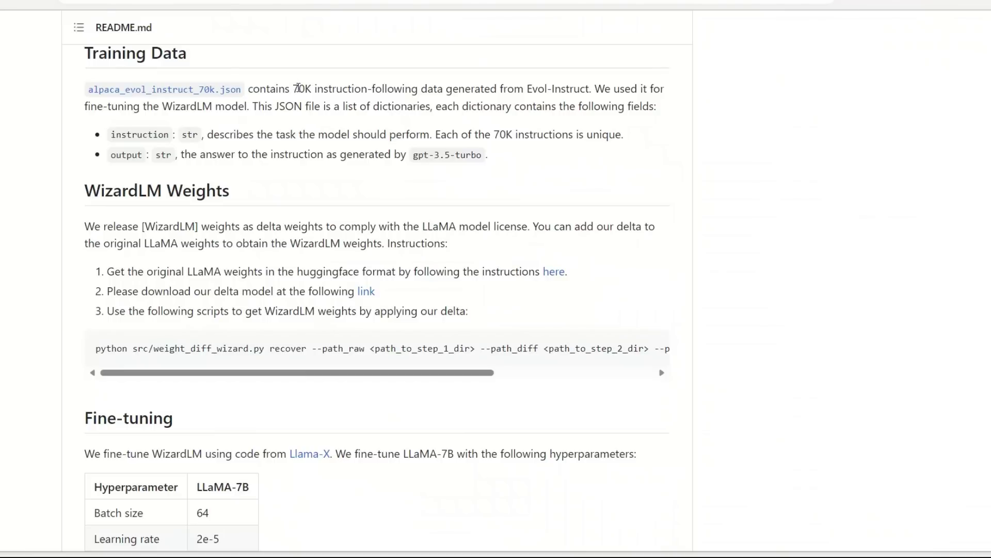
{"action": "left_click_drag", "start_coordinate": [298, 89], "coordinate": [590, 89]}
{"action": "left_click", "coordinate": [584, 128]}
{"action": "left_click_drag", "start_coordinate": [207, 133], "coordinate": [622, 135]}
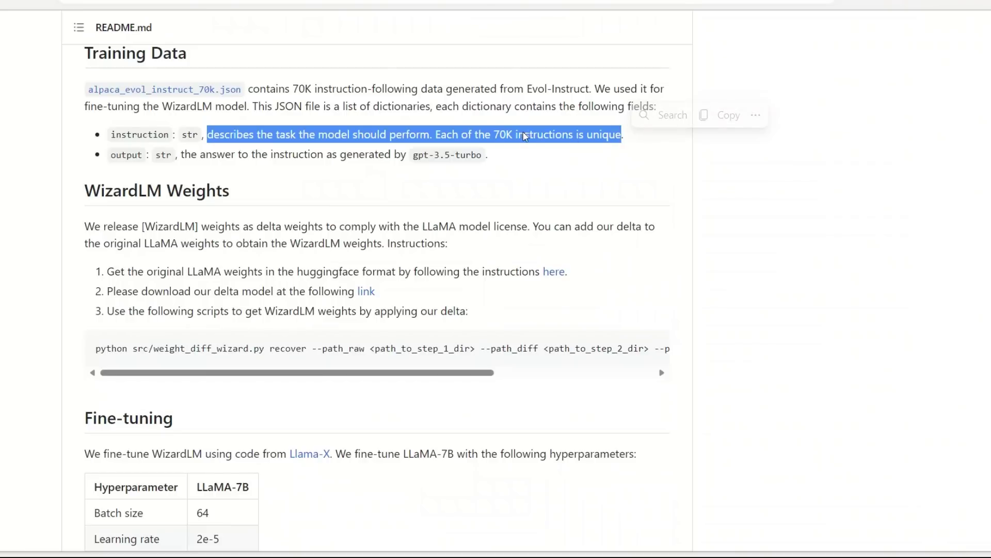
{"action": "left_click", "coordinate": [185, 156]}
{"action": "left_click_drag", "start_coordinate": [184, 156], "coordinate": [498, 163]}
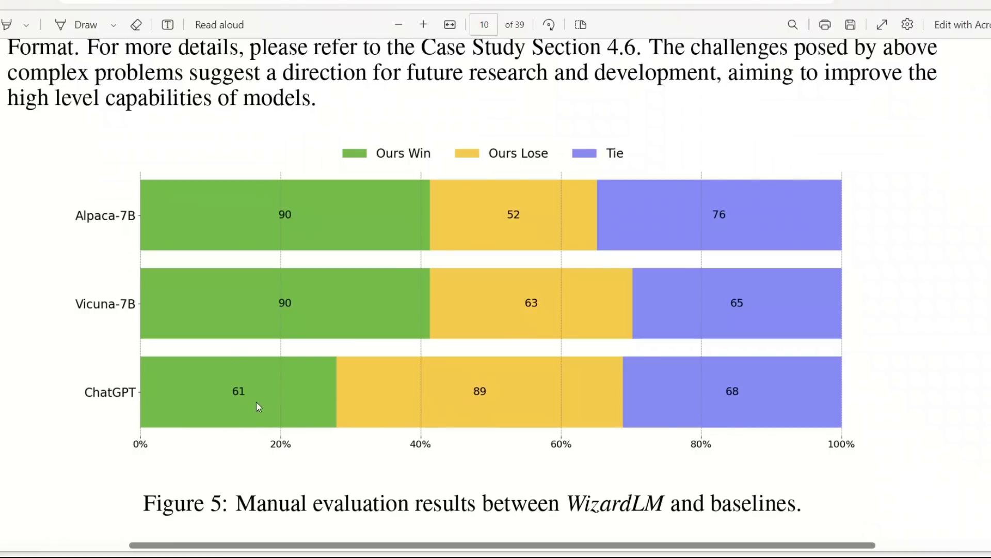
Scroll the paper down from Figure 5's manual evaluation toward Figure 6.
{"action": "scroll", "coordinate": [256, 402], "scroll_direction": "down", "scroll_amount": 10}
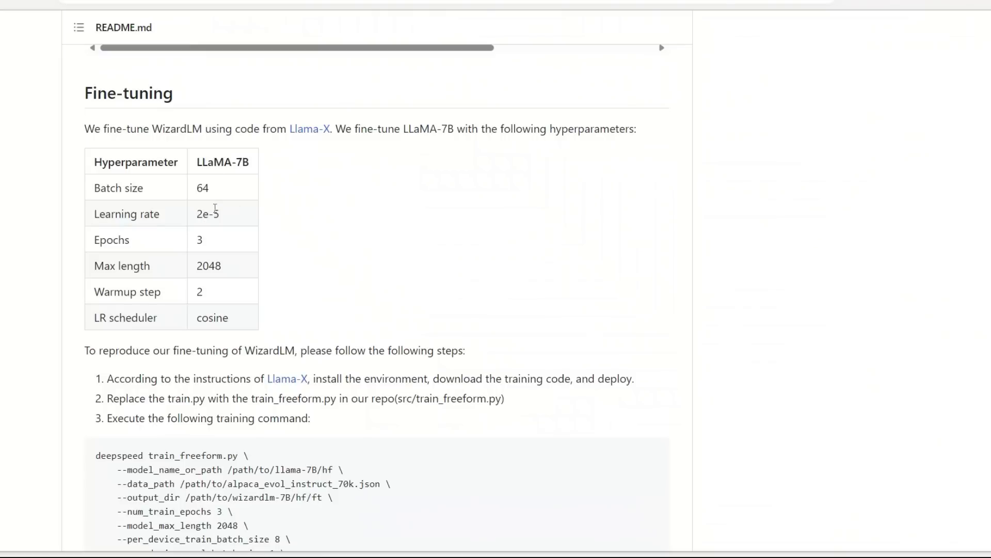
{"action": "double_click", "coordinate": [201, 187]}
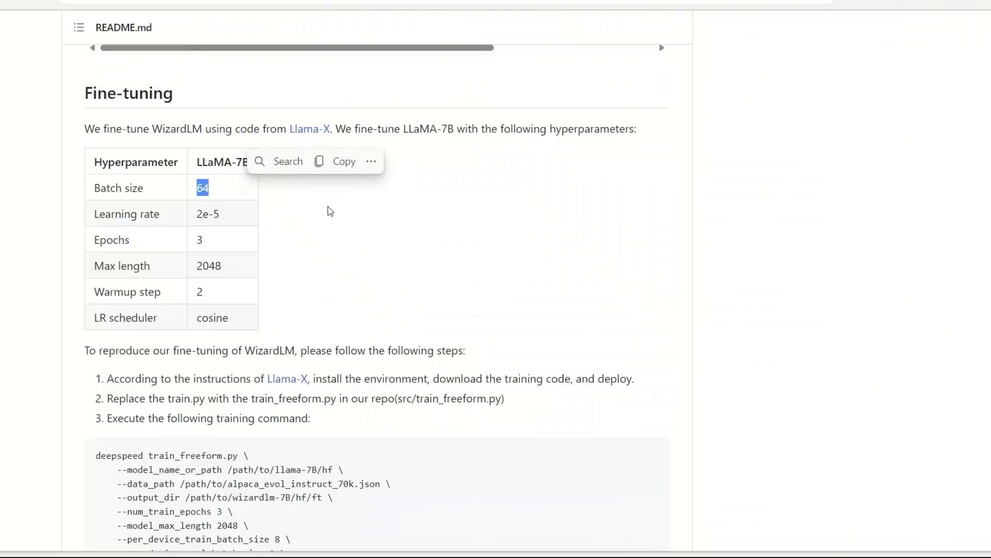
{"action": "left_click", "coordinate": [328, 212]}
{"action": "double_click", "coordinate": [245, 163]}
{"action": "left_click", "coordinate": [333, 204]}
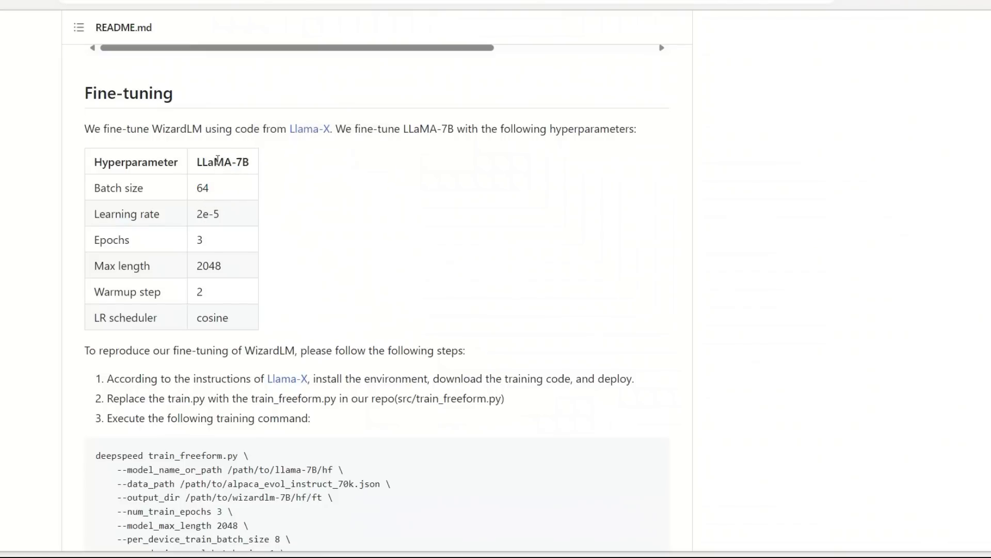
{"action": "double_click", "coordinate": [219, 163]}
{"action": "triple_click", "coordinate": [219, 164]}
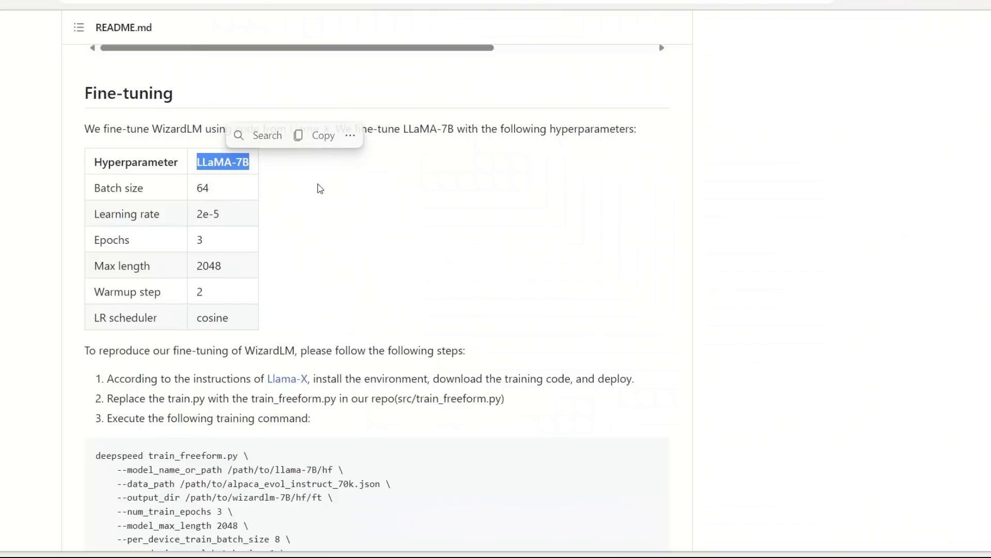
{"action": "double_click", "coordinate": [192, 265]}
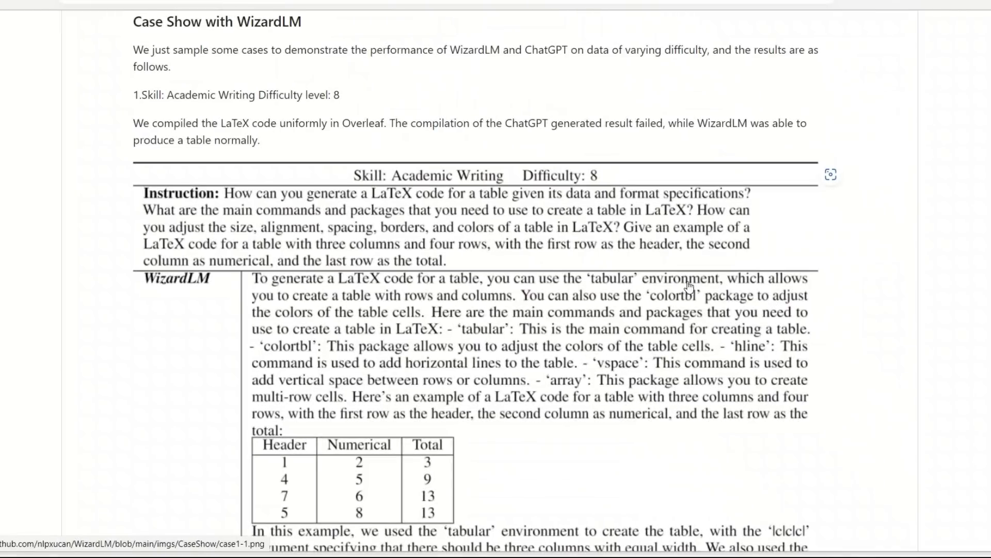
Scroll back and forth through the Case Show comparing WizardLM's and ChatGPT's LaTeX tables.
{"action": "scroll", "coordinate": [682, 310], "scroll_direction": "up", "scroll_amount": 2}
{"action": "scroll", "coordinate": [677, 320], "scroll_direction": "down", "scroll_amount": 2}
{"action": "scroll", "coordinate": [677, 320], "scroll_direction": "down", "scroll_amount": 4}
{"action": "scroll", "coordinate": [620, 321], "scroll_direction": "up", "scroll_amount": 2}
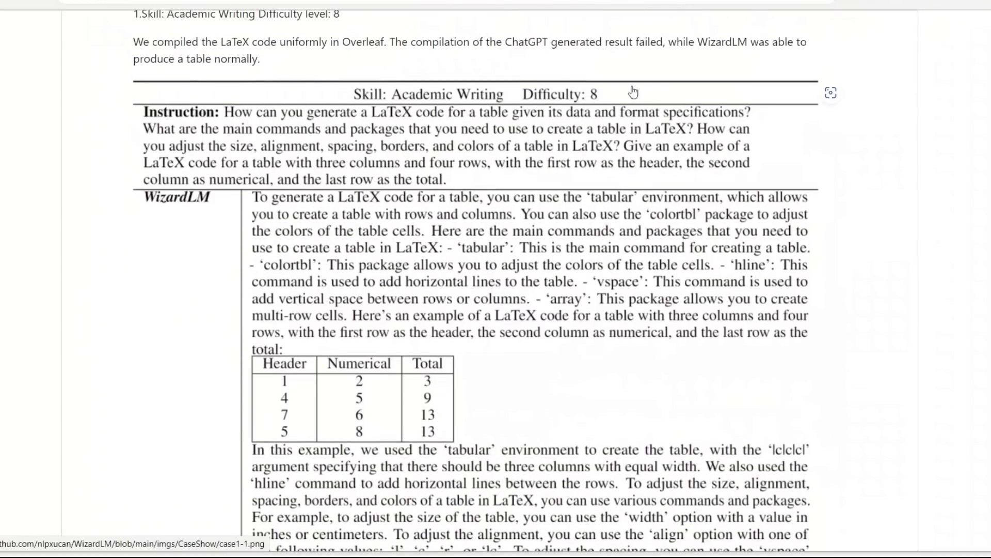
{"action": "scroll", "coordinate": [563, 128], "scroll_direction": "down", "scroll_amount": 2}
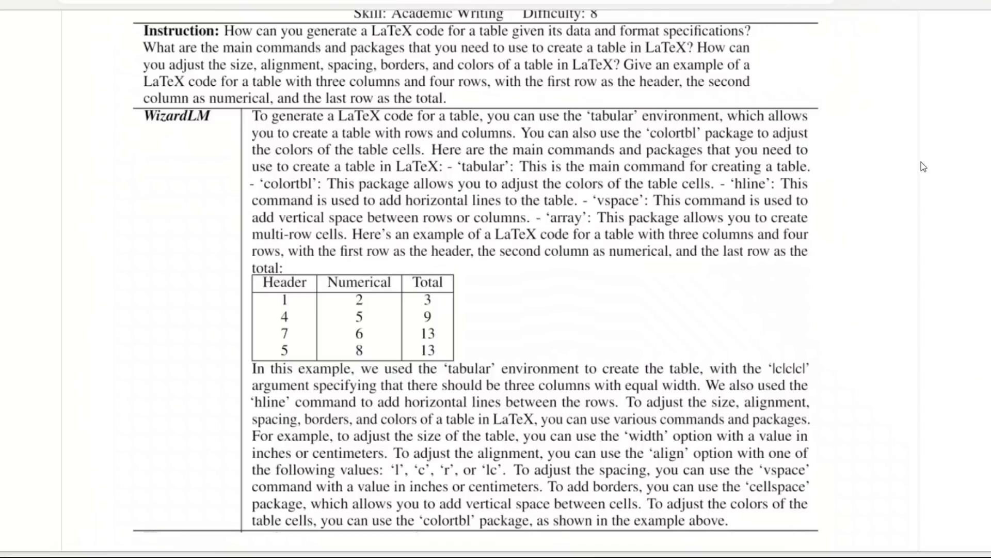
{"action": "scroll", "coordinate": [922, 162], "scroll_direction": "down", "scroll_amount": 4}
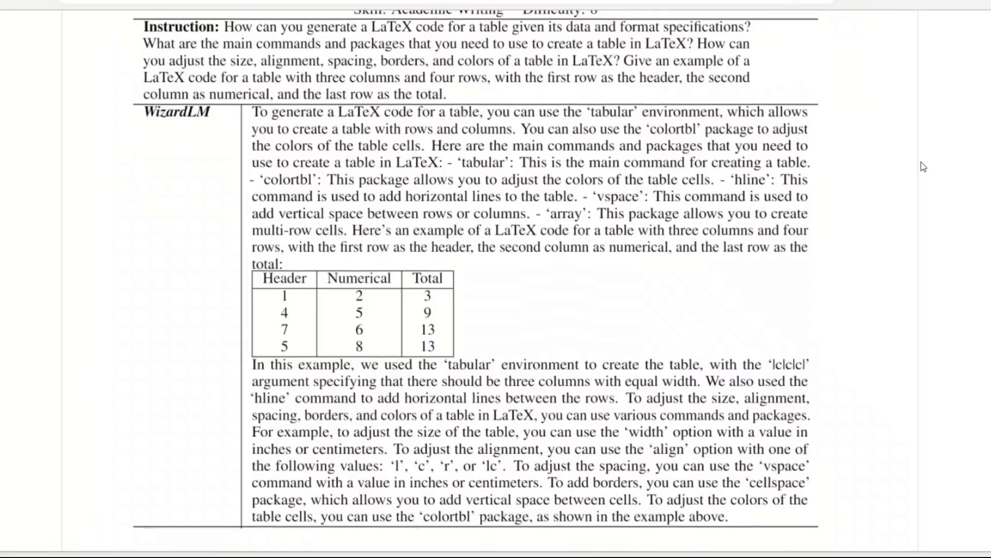
{"action": "scroll", "coordinate": [842, 182], "scroll_direction": "up", "scroll_amount": 2}
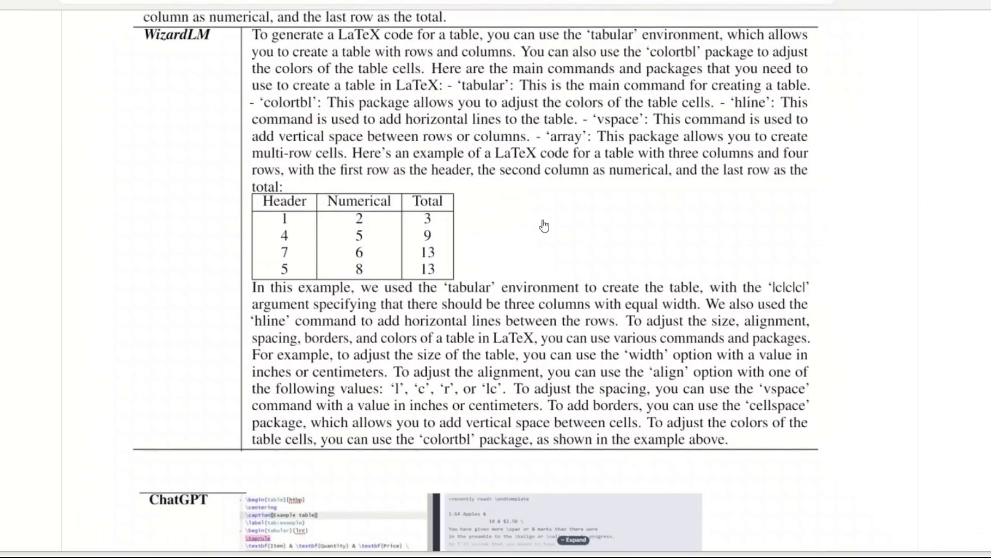
{"action": "scroll", "coordinate": [522, 207], "scroll_direction": "down", "scroll_amount": 6}
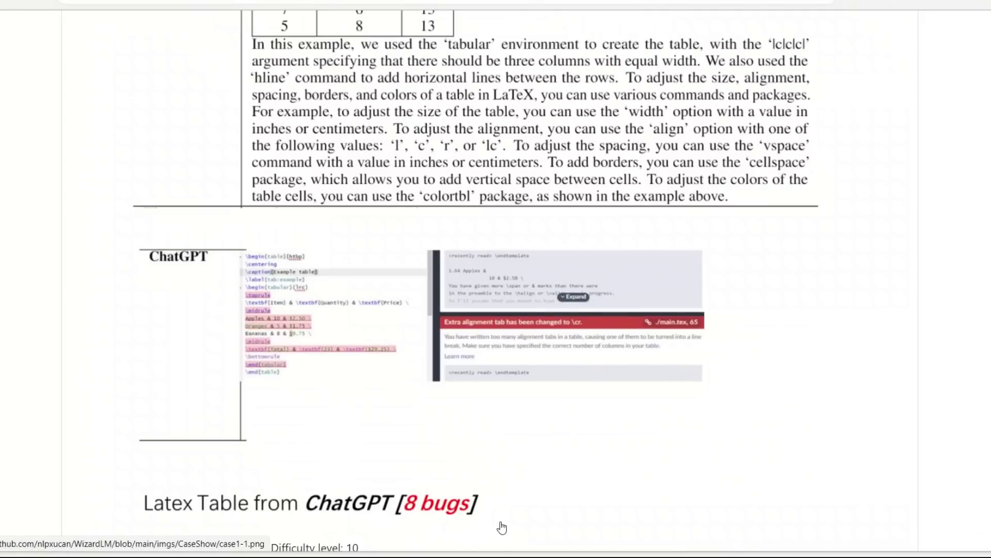
{"action": "scroll", "coordinate": [502, 527], "scroll_direction": "down", "scroll_amount": 10}
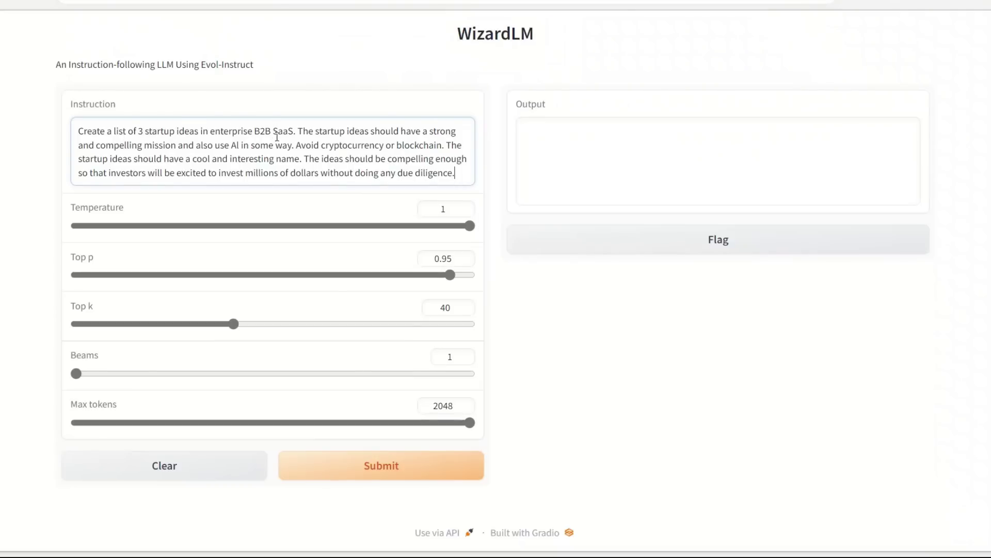
Highlight 'B2B SaaS' in the startup-ideas instruction.
{"action": "left_click_drag", "start_coordinate": [254, 131], "coordinate": [298, 130]}
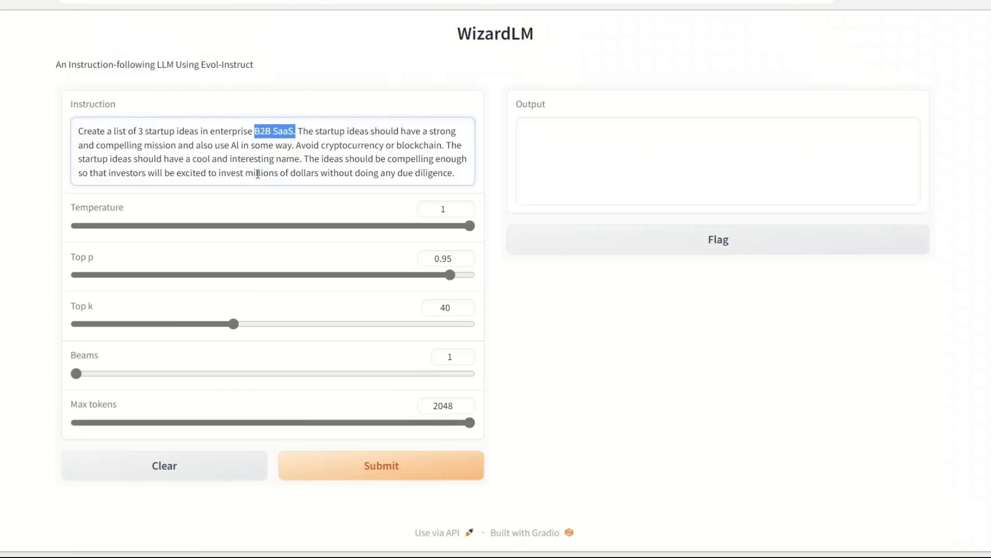
Run the startup-ideas instruction and highlight the returned ideas AlphaMind, AlphaLogix and AlphaTech.
{"action": "left_click", "coordinate": [398, 465]}
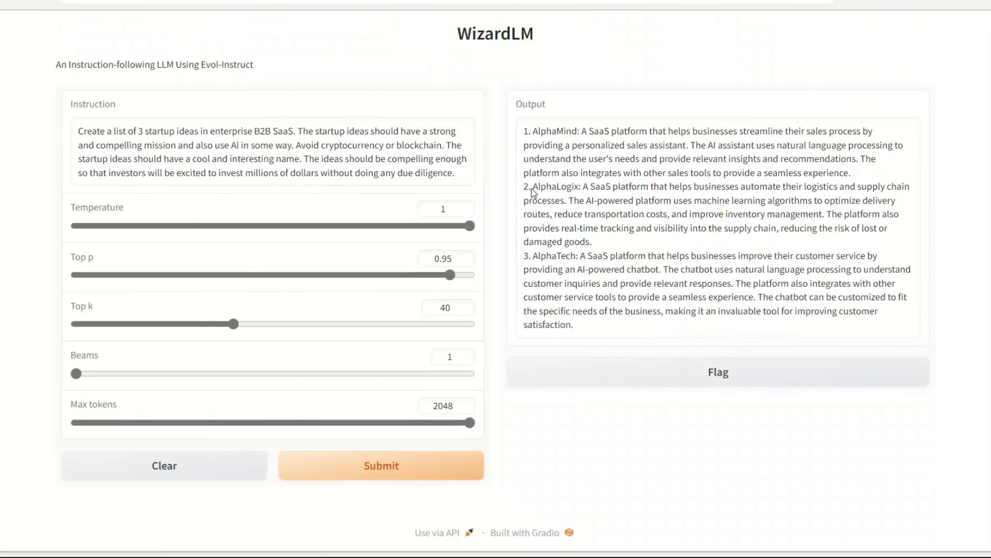
{"action": "left_click_drag", "start_coordinate": [533, 133], "coordinate": [576, 132]}
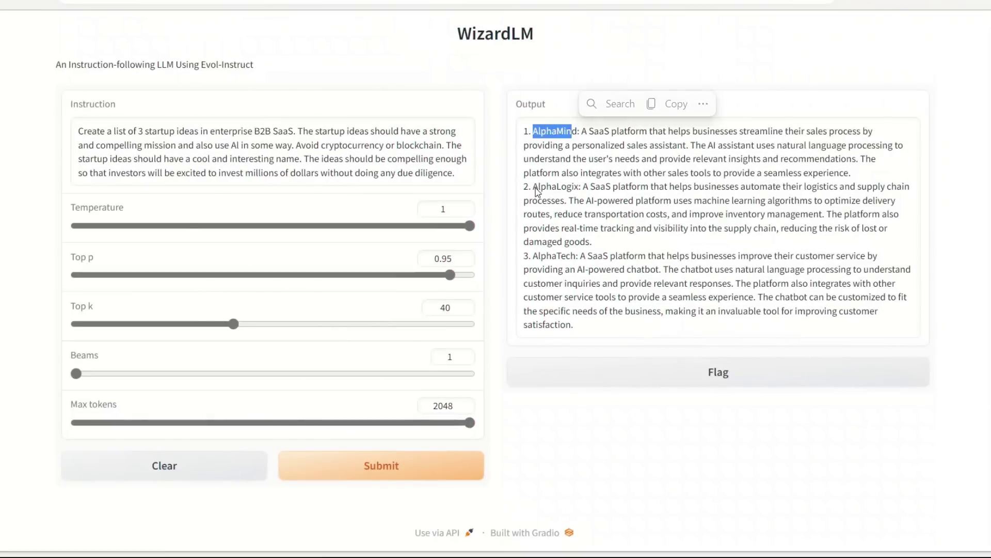
{"action": "left_click_drag", "start_coordinate": [533, 187], "coordinate": [597, 193]}
{"action": "left_click_drag", "start_coordinate": [533, 256], "coordinate": [578, 263]}
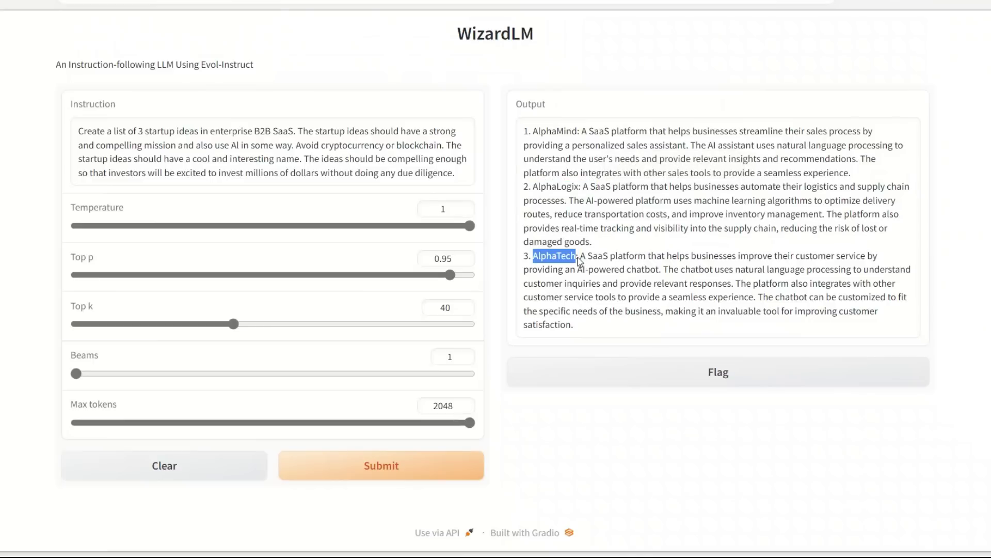
{"action": "double_click", "coordinate": [549, 262]}
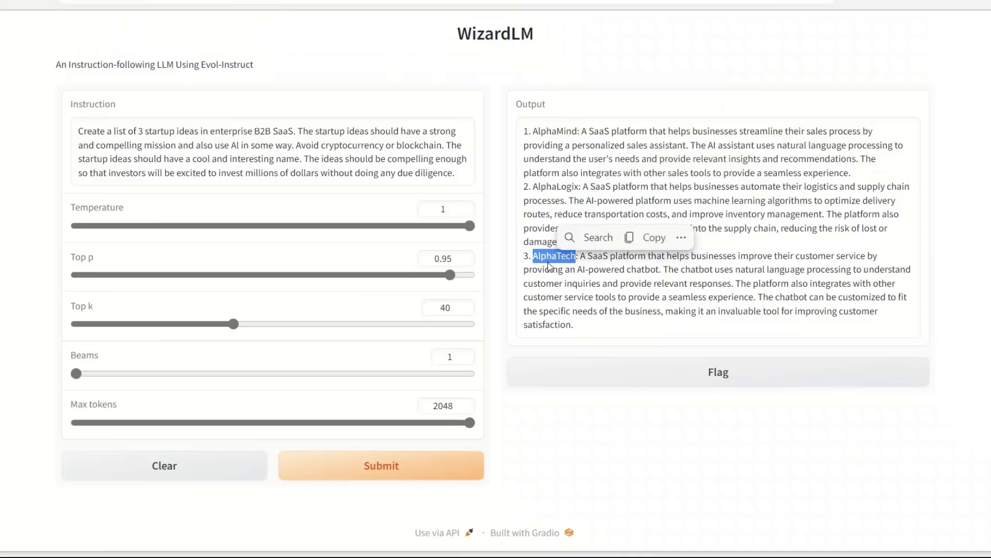
{"action": "left_click", "coordinate": [767, 182]}
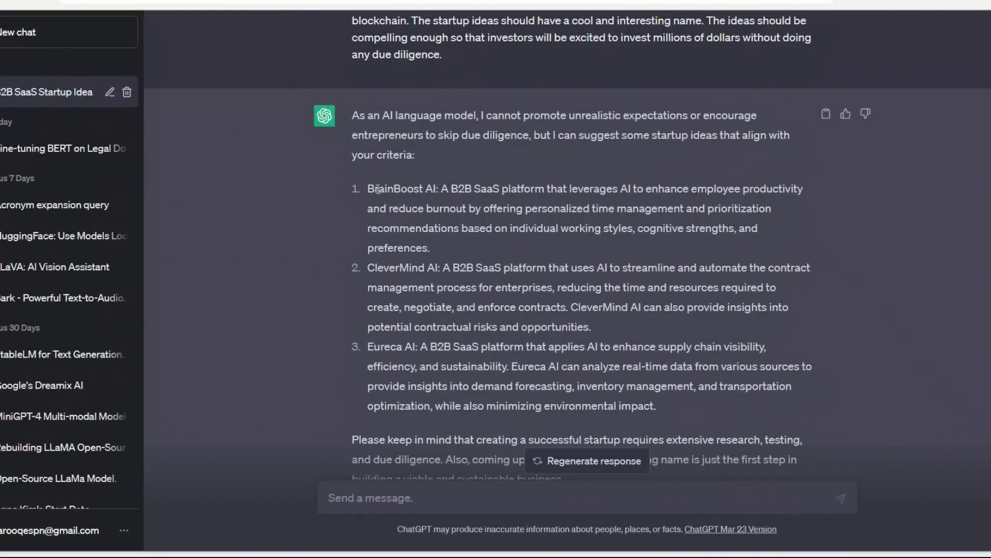
Highlight BrainBoost, CleverMind AI and Eureca AI in ChatGPT's answer, then focus WizardLM's Instruction box.
{"action": "left_click_drag", "start_coordinate": [377, 189], "coordinate": [425, 189]}
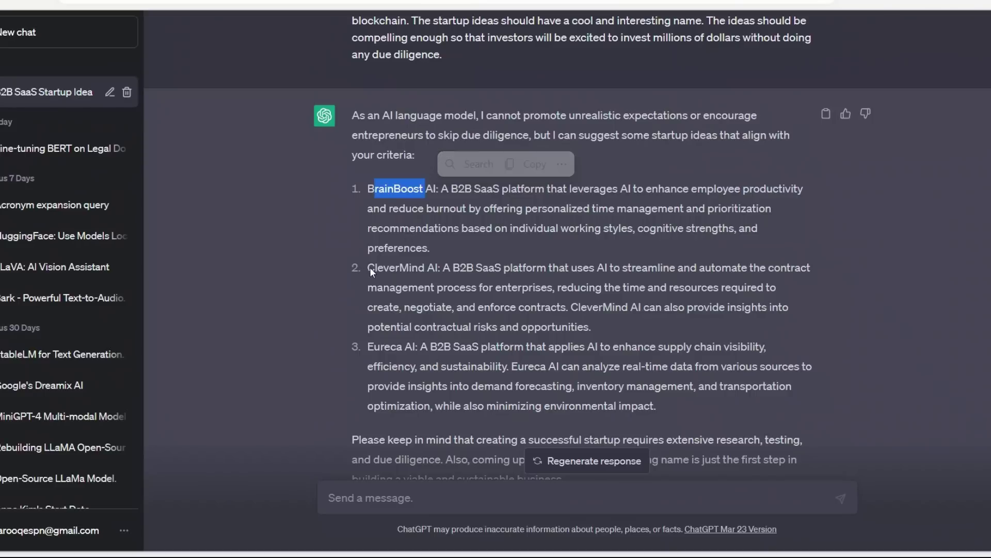
{"action": "left_click_drag", "start_coordinate": [370, 268], "coordinate": [437, 268]}
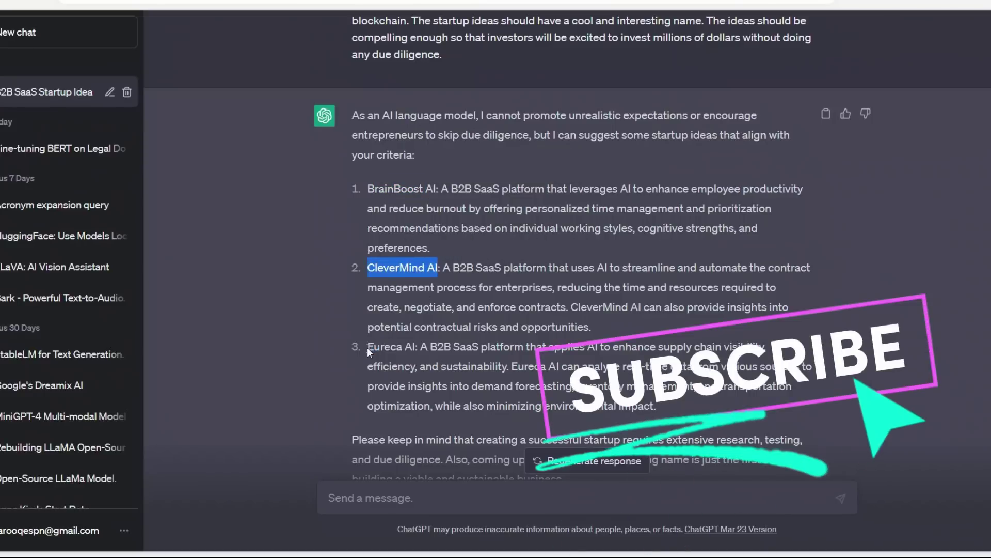
{"action": "left_click_drag", "start_coordinate": [367, 347], "coordinate": [428, 348]}
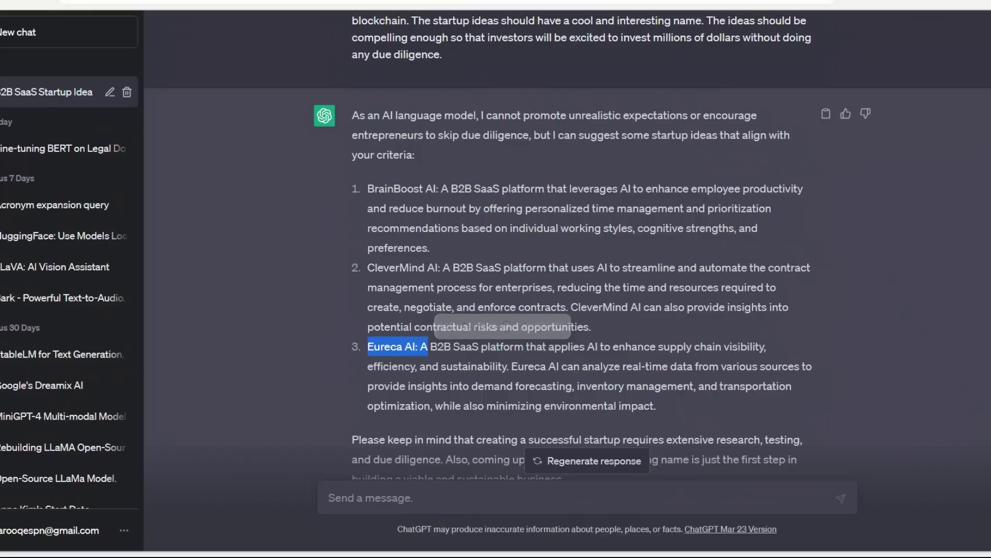
{"action": "double_click", "coordinate": [395, 189]}
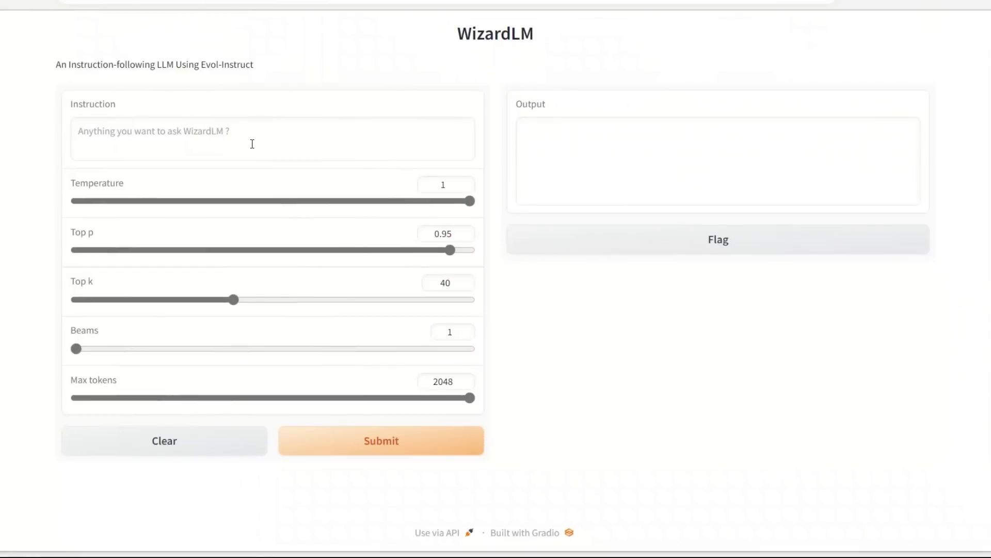
{"action": "left_click", "coordinate": [252, 144]}
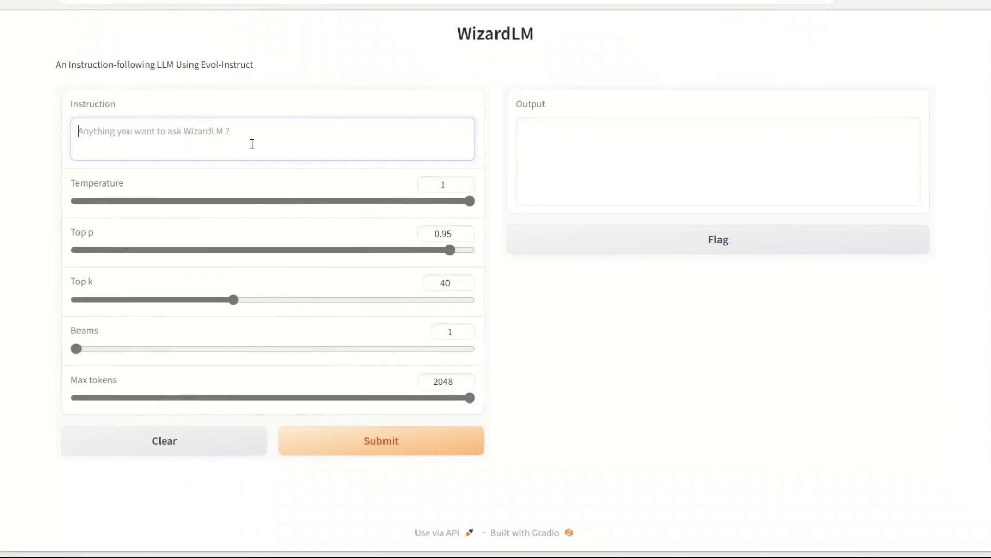
Paste the random-background-colour button request into Instruction and submit it to WizardLM.
{"action": "type", "text": "Write an HTML code for a website with a single button that when pressed change the color of the background to a random color."}
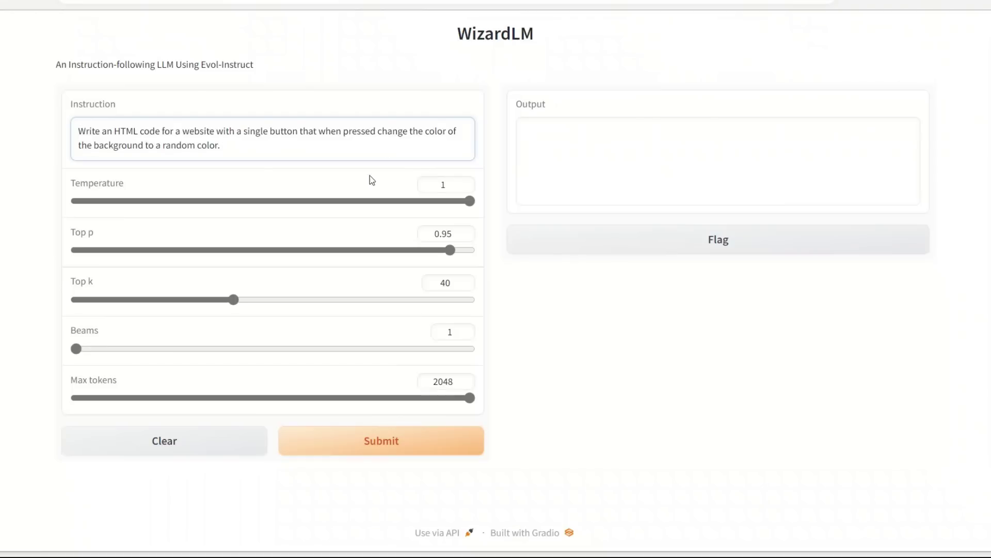
{"action": "left_click_drag", "start_coordinate": [77, 131], "coordinate": [235, 145]}
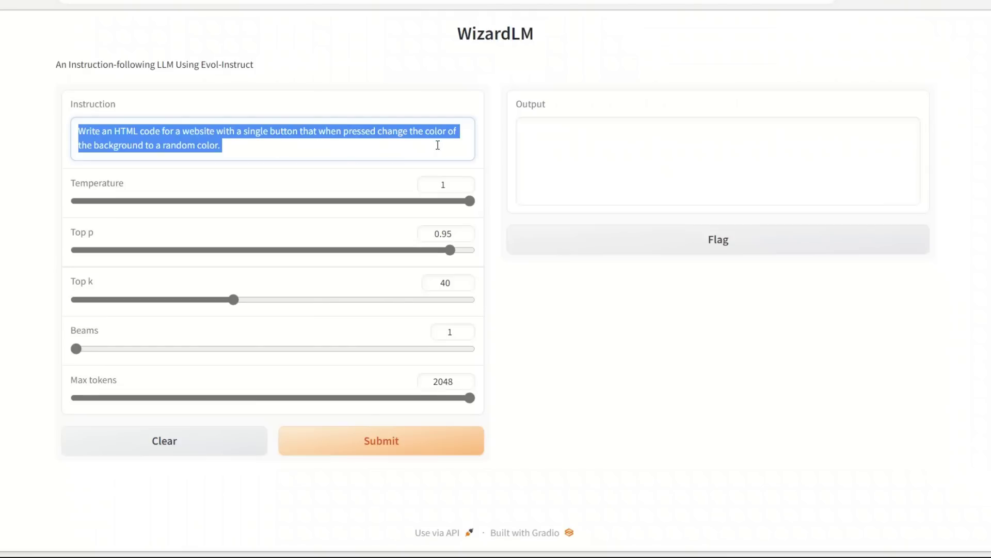
{"action": "left_click", "coordinate": [305, 145]}
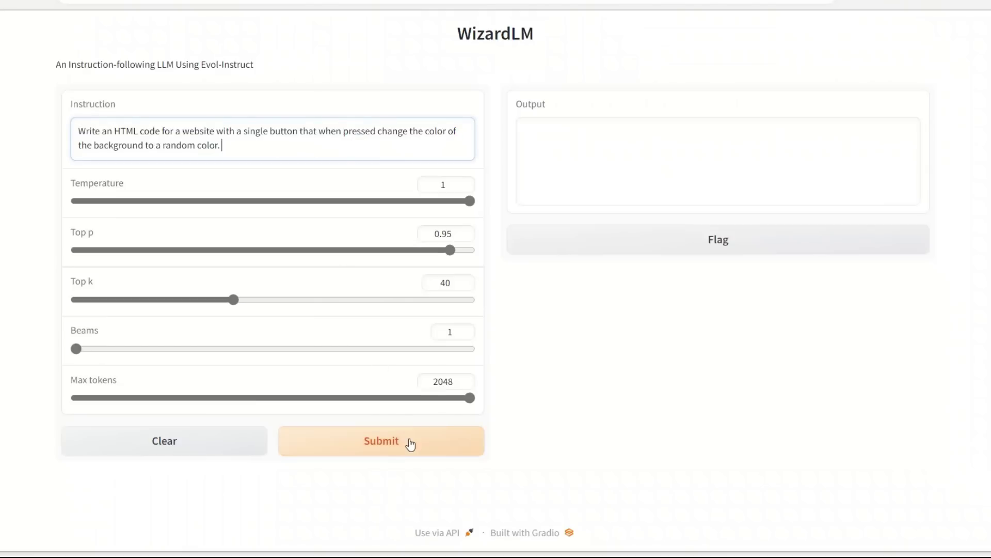
{"action": "left_click", "coordinate": [410, 442]}
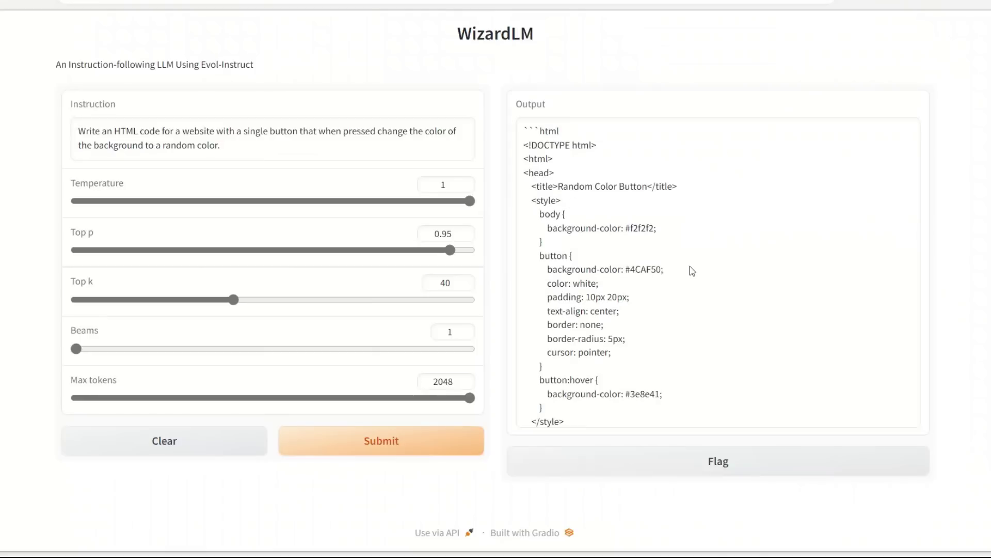
Select WizardLM's generated HTML code in the Output and carry it to the Tryit editor.
{"action": "scroll", "coordinate": [602, 243], "scroll_direction": "down", "scroll_amount": 5}
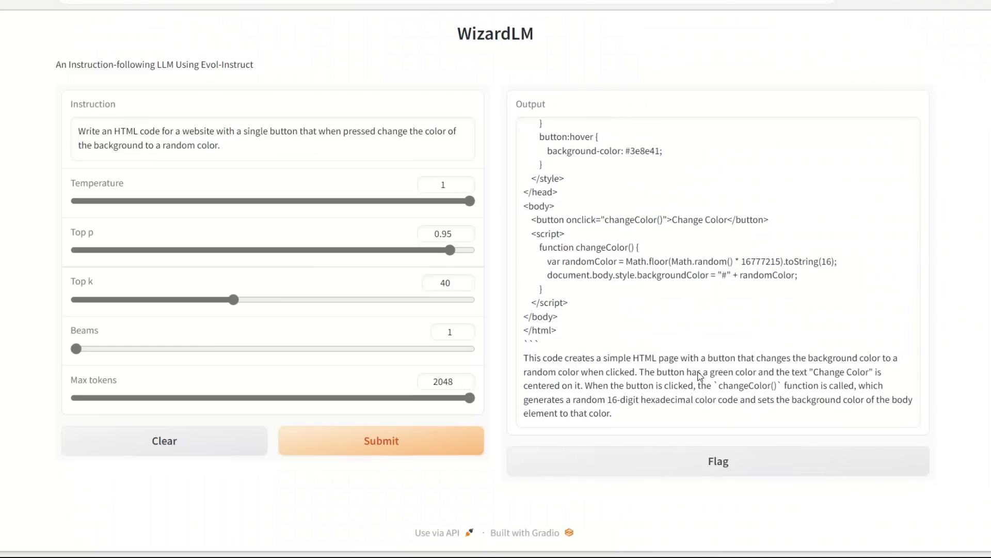
{"action": "left_click_drag", "start_coordinate": [577, 325], "coordinate": [521, 149]}
{"action": "key", "text": "ctrl+c"}
{"action": "scroll", "coordinate": [525, 206], "scroll_direction": "up", "scroll_amount": 1}
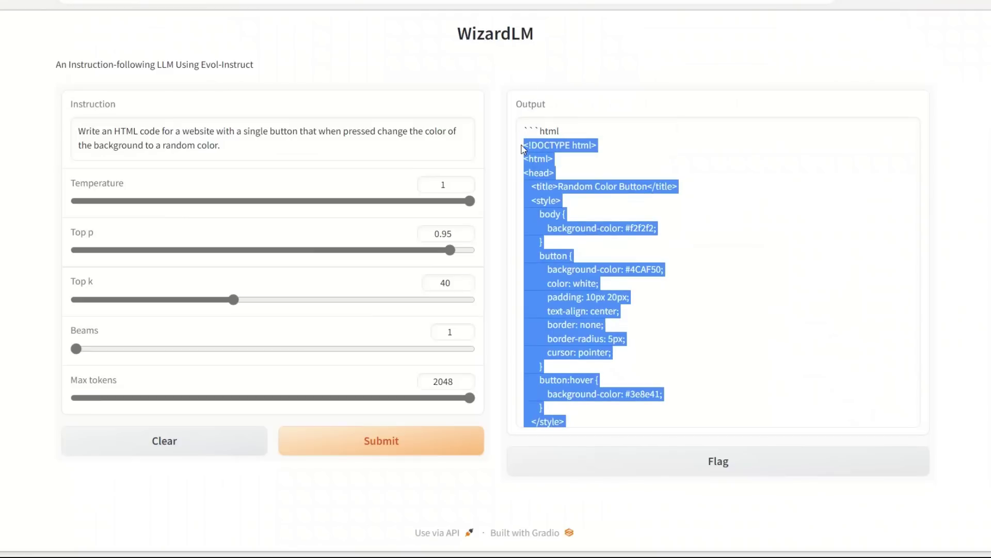
{"action": "key", "text": "ctrl+Tab"}
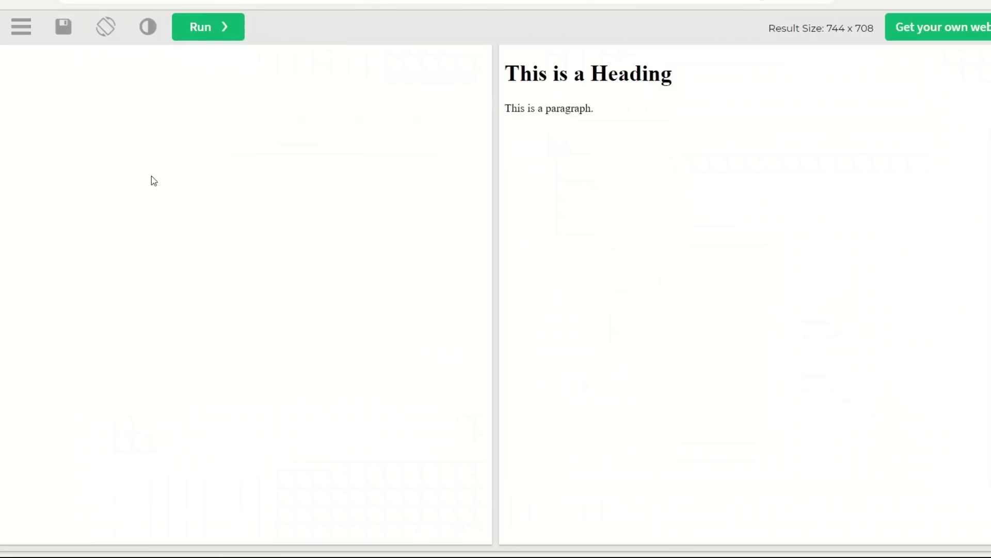
Paste WizardLM's code into the Tryit editor, run it, and change the background colour several times.
{"action": "key", "text": "ctrl+v"}
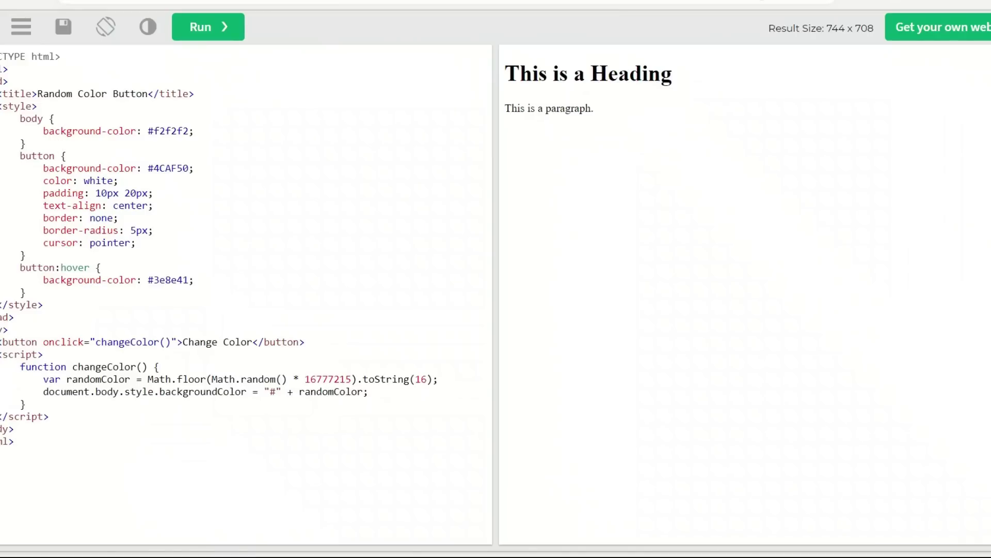
{"action": "left_click", "coordinate": [218, 30]}
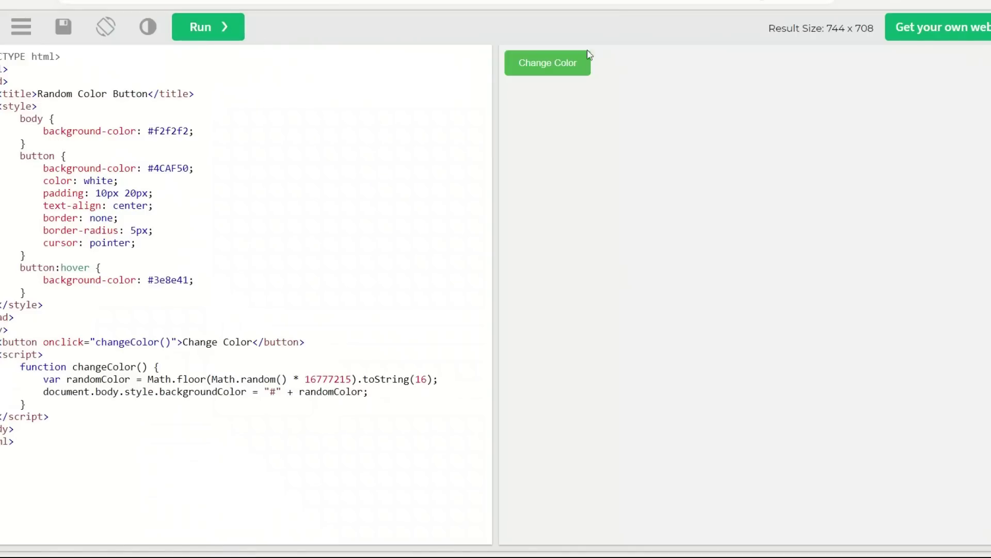
{"action": "left_click", "coordinate": [554, 64]}
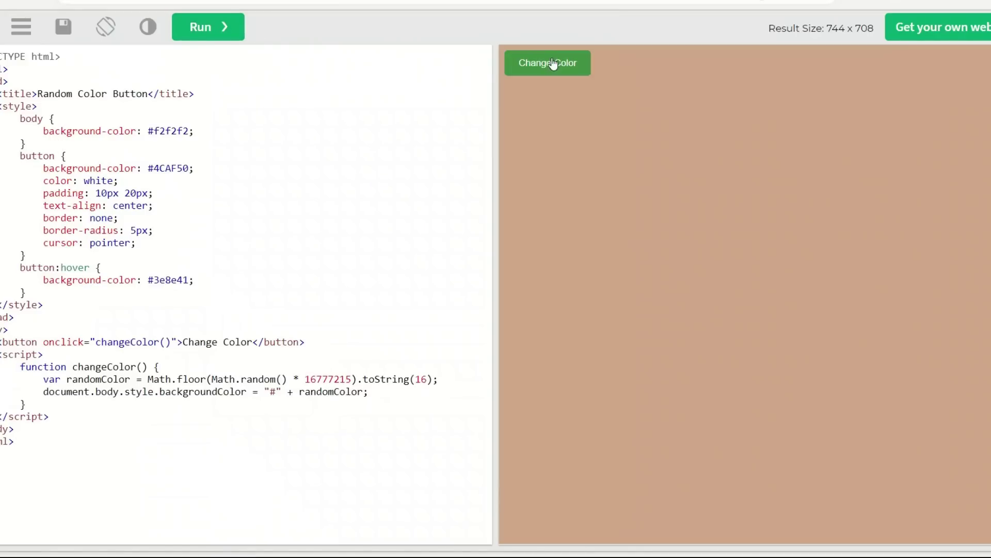
{"action": "left_click", "coordinate": [553, 64]}
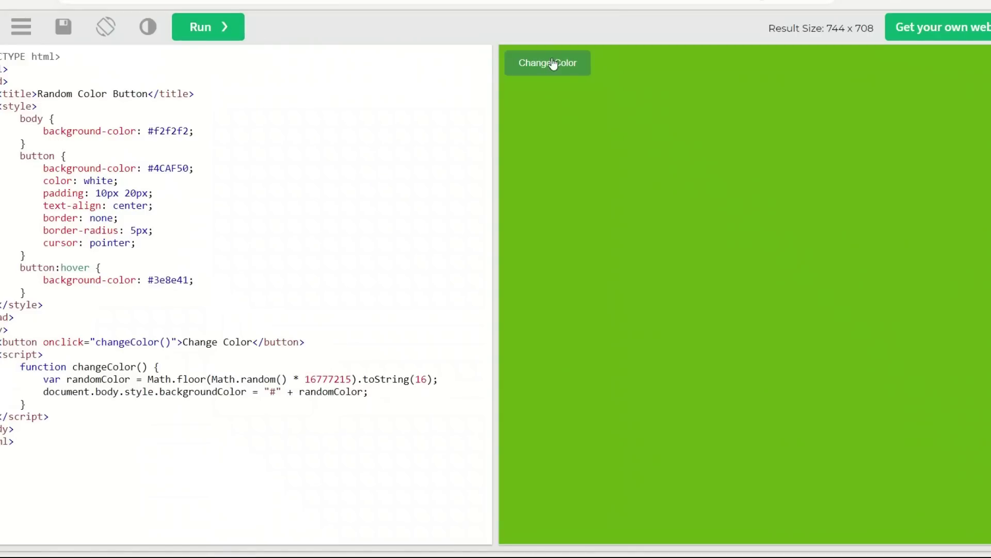
{"action": "left_click", "coordinate": [554, 64]}
{"action": "left_click", "coordinate": [551, 68]}
{"action": "left_click", "coordinate": [551, 69]}
Keep cycling the random background colour, then copy ChatGPT's version of the code.
{"action": "left_click", "coordinate": [551, 70]}
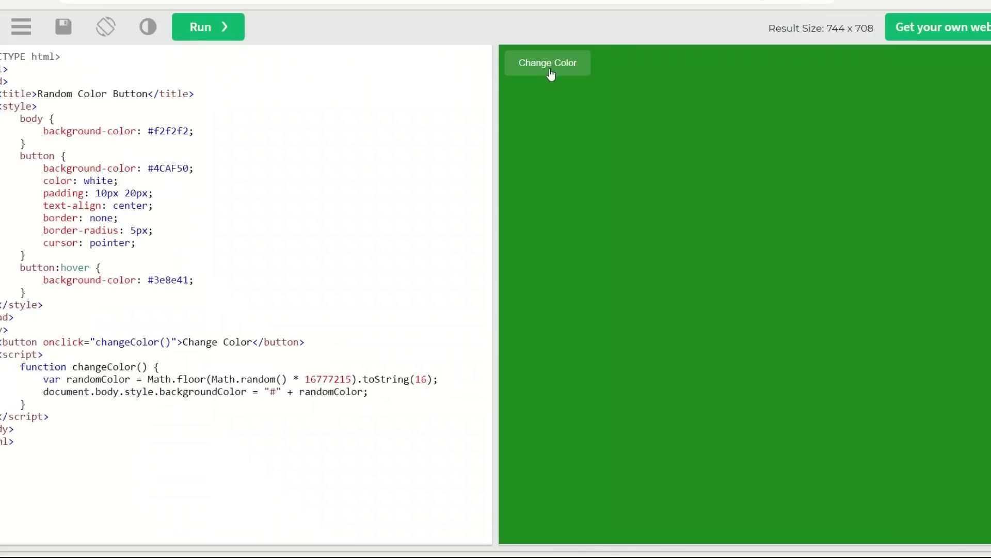
{"action": "left_click", "coordinate": [542, 77]}
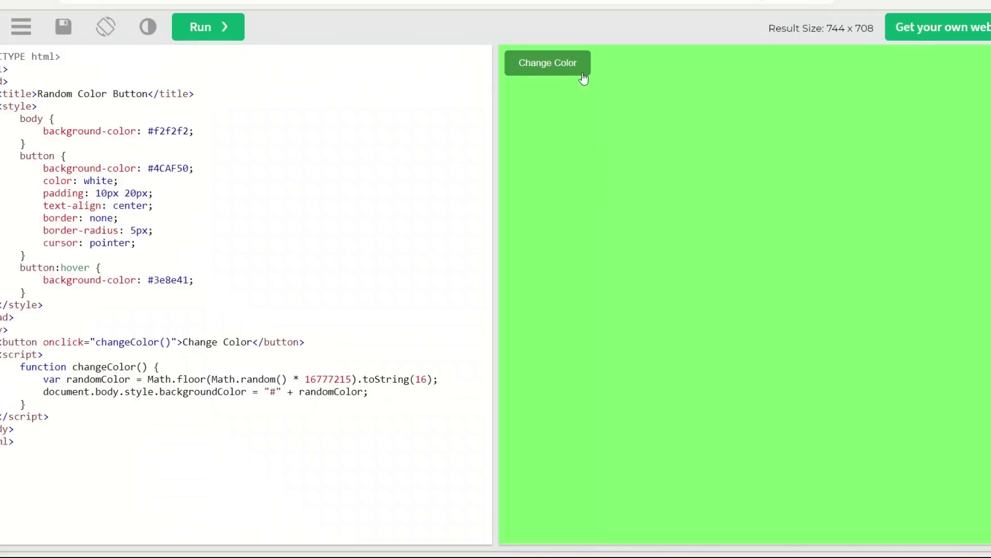
{"action": "left_click", "coordinate": [549, 70]}
{"action": "left_click", "coordinate": [551, 70]}
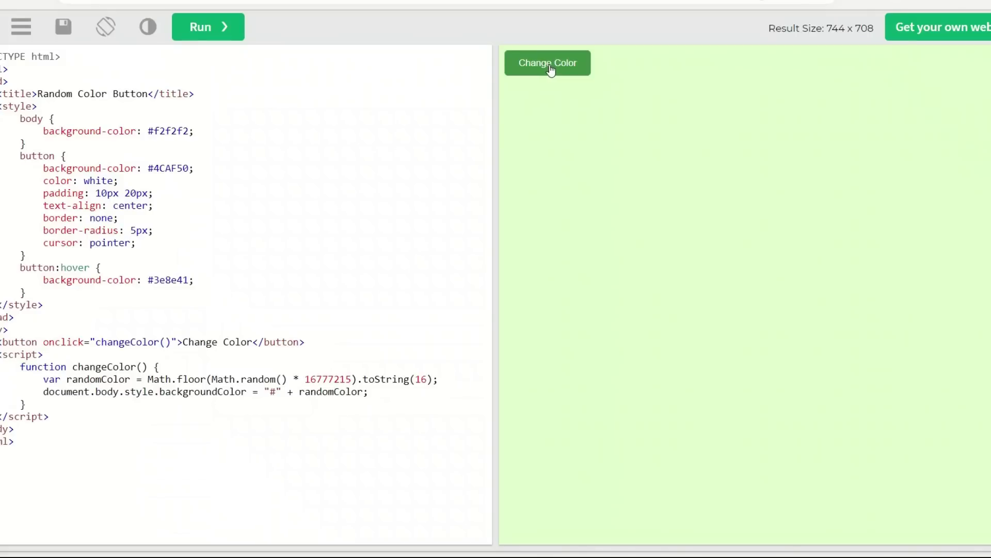
{"action": "left_click", "coordinate": [552, 70]}
{"action": "left_click", "coordinate": [566, 72]}
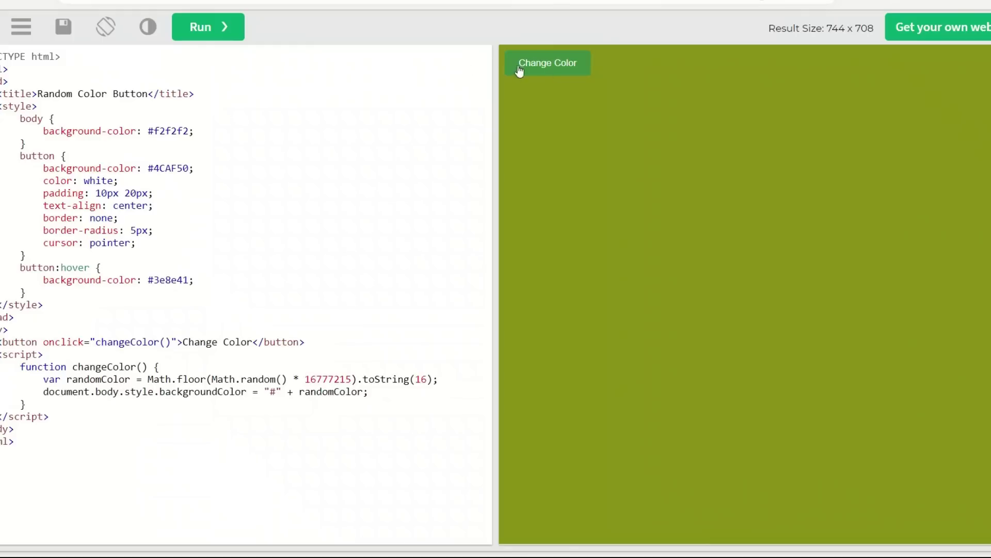
{"action": "left_click", "coordinate": [575, 69]}
{"action": "left_click", "coordinate": [571, 74]}
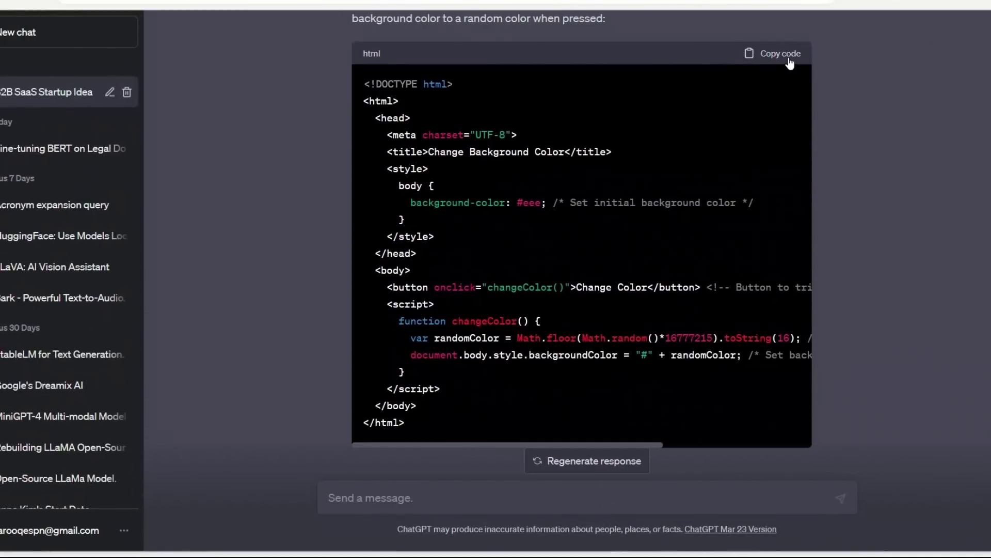
{"action": "left_click", "coordinate": [780, 54]}
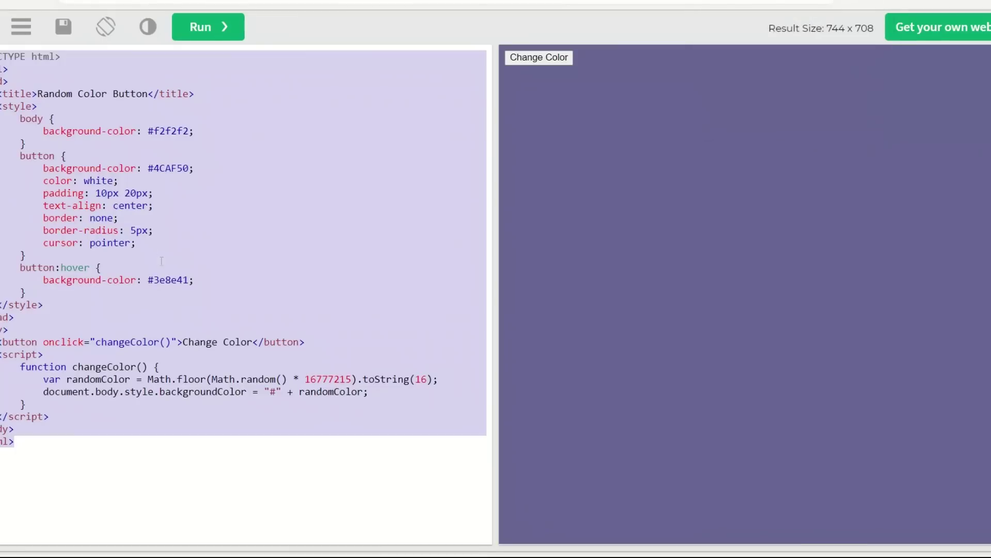
Replace the editor's code with ChatGPT's pasted version.
{"action": "left_click", "coordinate": [162, 260]}
{"action": "left_click_drag", "start_coordinate": [86, 442], "coordinate": [2, 55]}
{"action": "key", "text": "ctrl+v"}
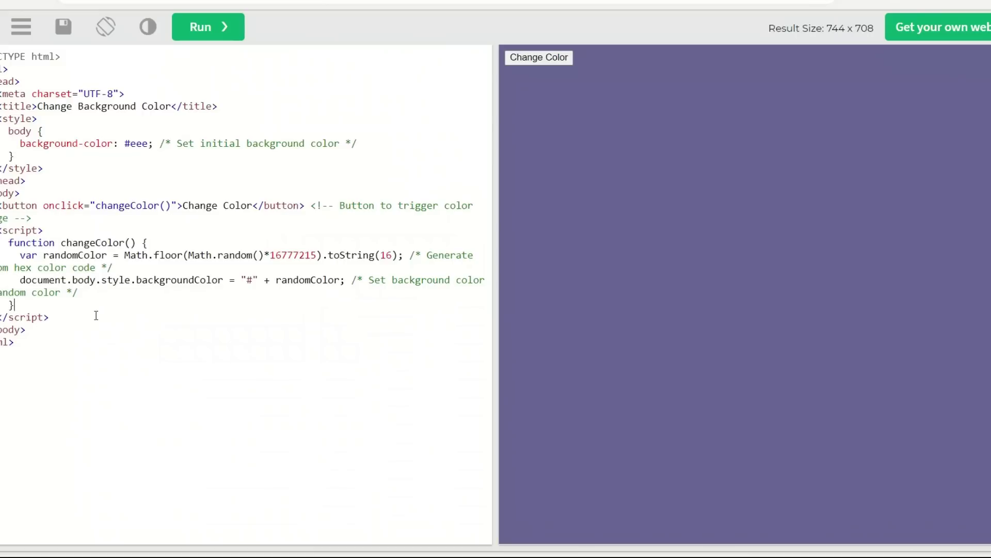
{"action": "left_click_drag", "start_coordinate": [5, 362], "coordinate": [6, 52]}
{"action": "left_click", "coordinate": [112, 267]}
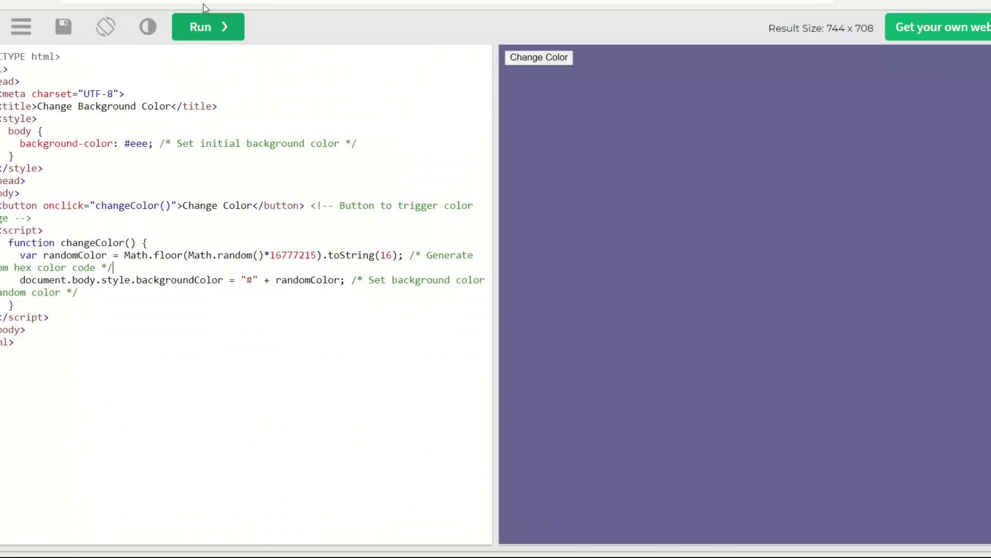
Run ChatGPT's page and change the background to random colours four times.
{"action": "left_click", "coordinate": [207, 26]}
{"action": "left_click", "coordinate": [554, 62]}
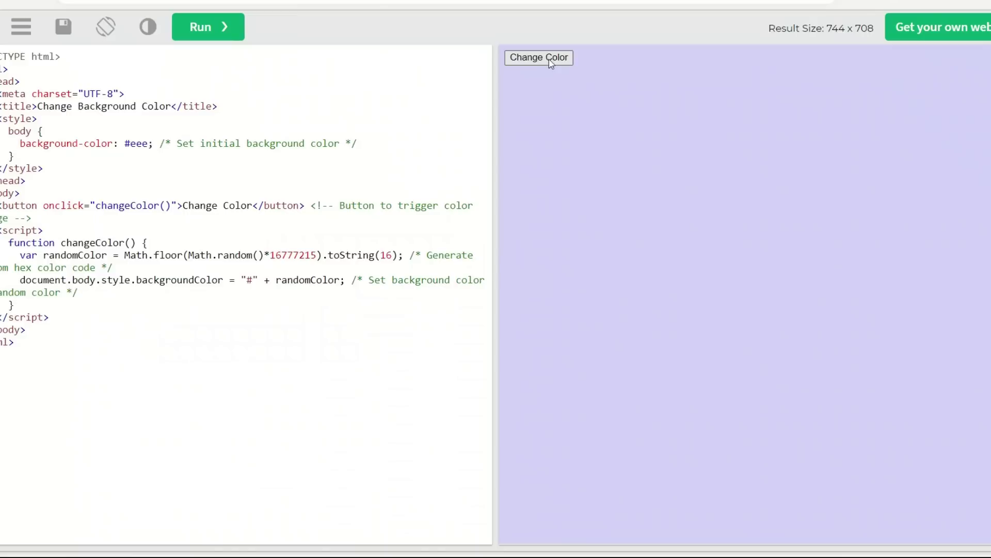
{"action": "left_click", "coordinate": [552, 61]}
{"action": "left_click", "coordinate": [552, 61]}
{"action": "left_click", "coordinate": [537, 61]}
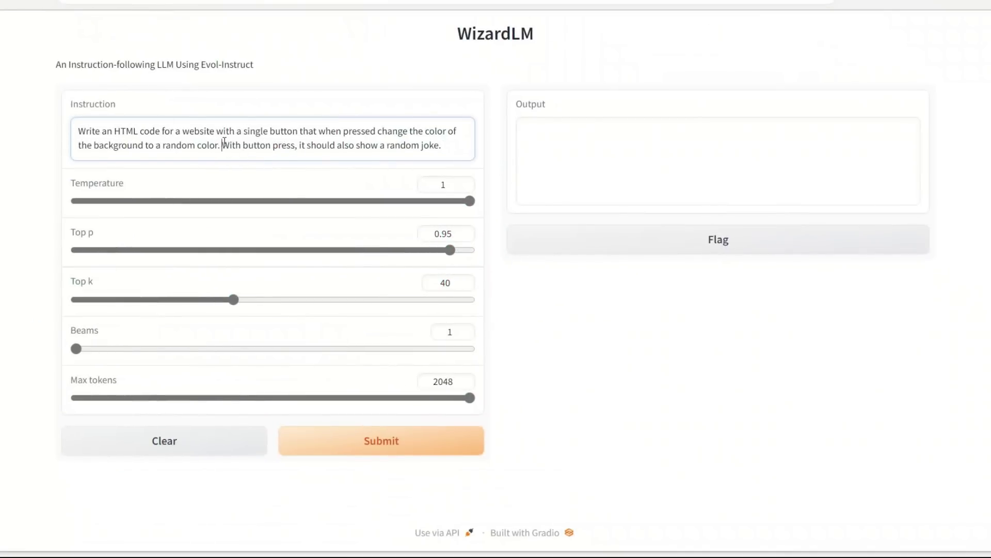
Submit the extended random-joke instruction to WizardLM, then select its generated HTML code.
{"action": "left_click_drag", "start_coordinate": [223, 144], "coordinate": [468, 155]}
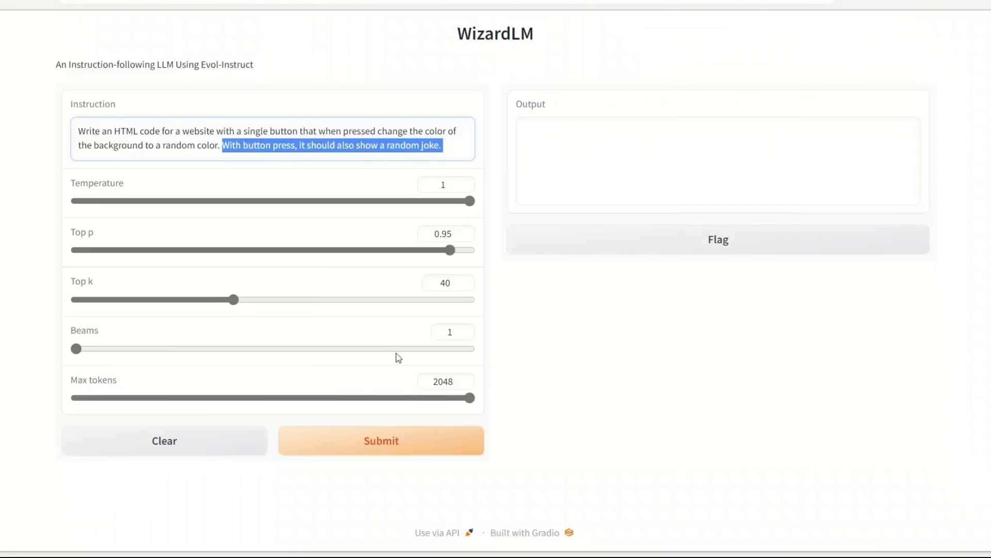
{"action": "left_click", "coordinate": [394, 444]}
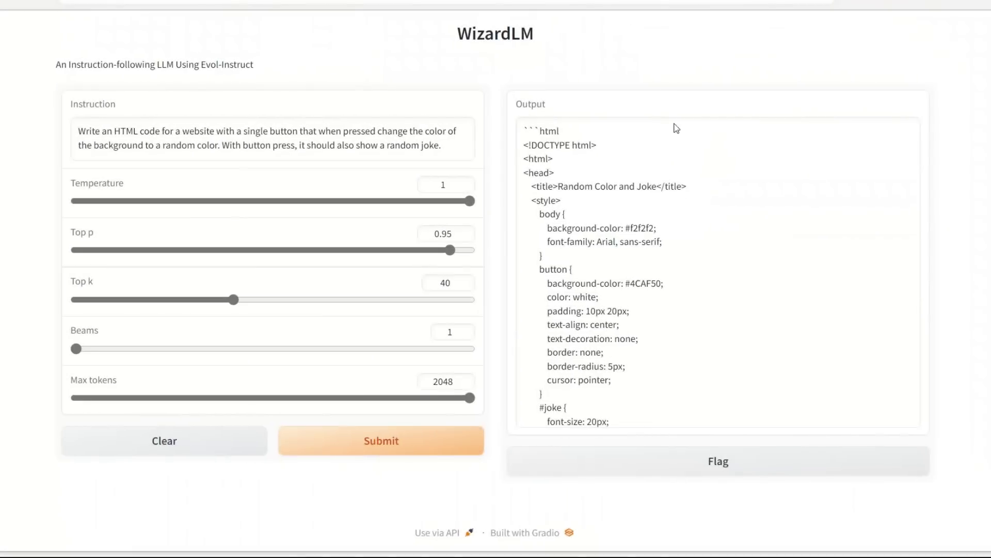
{"action": "scroll", "coordinate": [651, 226], "scroll_direction": "down", "scroll_amount": 9}
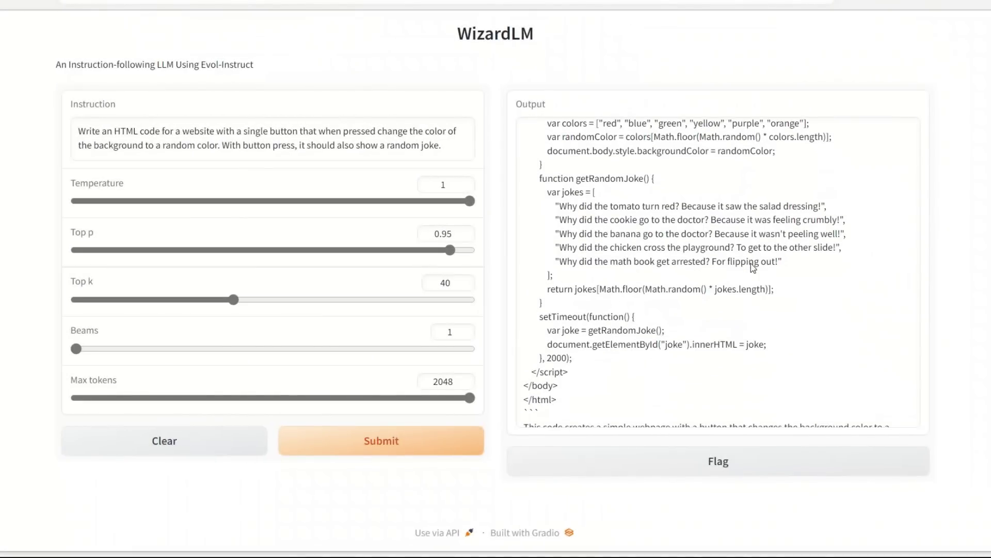
{"action": "scroll", "coordinate": [751, 264], "scroll_direction": "down", "scroll_amount": 2}
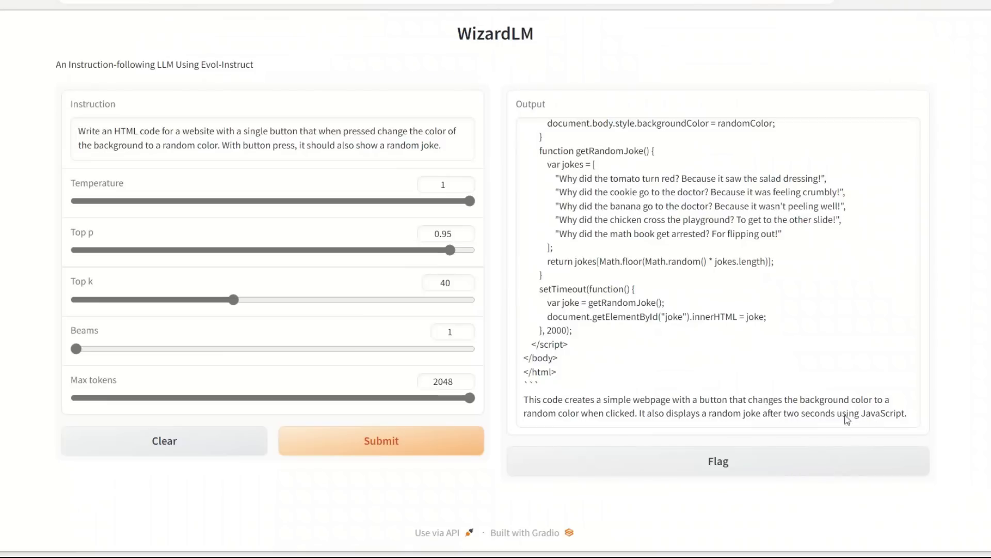
{"action": "left_click_drag", "start_coordinate": [558, 373], "coordinate": [520, 150]}
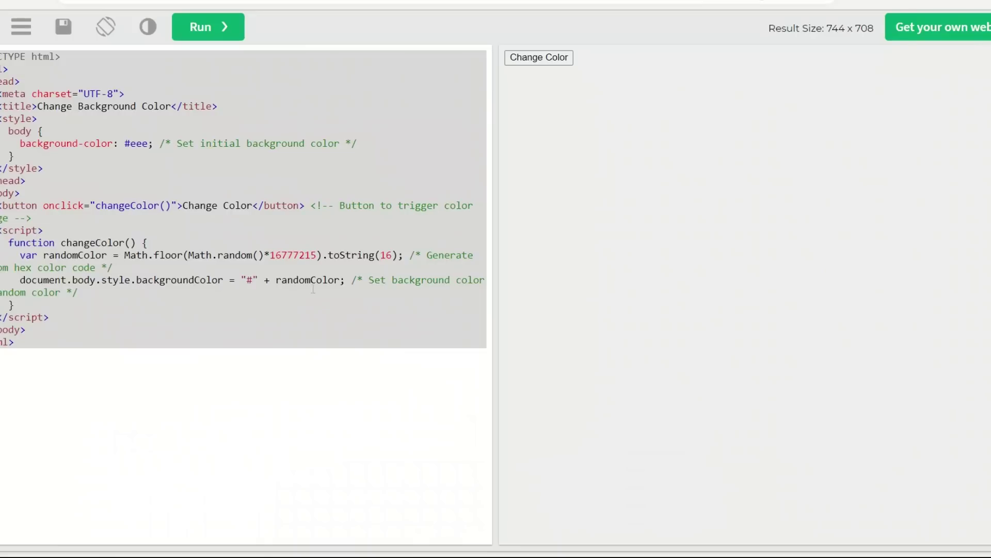
Replace the Tryit editor code with WizardLM's pasted HTML and run it.
{"action": "left_click", "coordinate": [191, 370]}
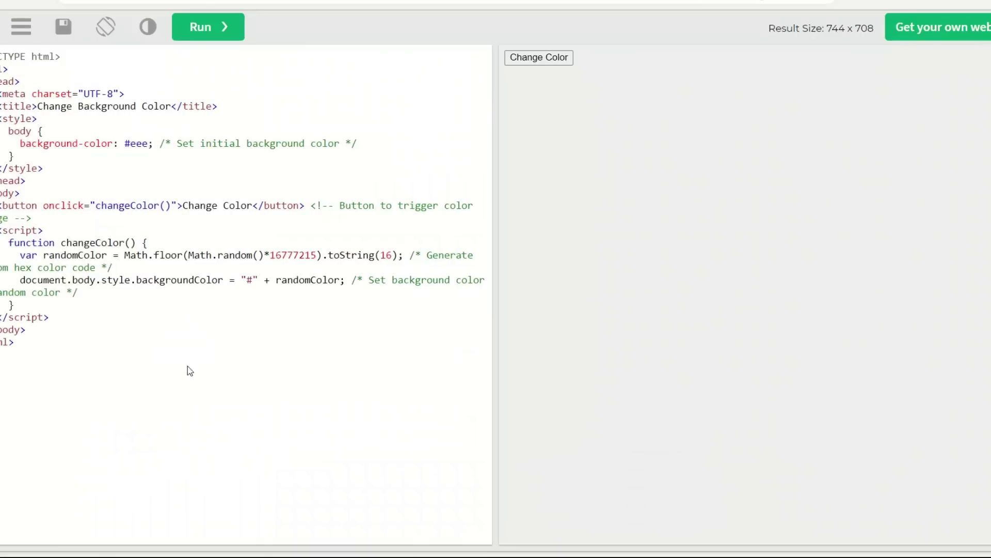
{"action": "key", "text": "ctrl+a"}
{"action": "key", "text": "ctrl+v"}
{"action": "scroll", "coordinate": [257, 220], "scroll_direction": "up", "scroll_amount": 5}
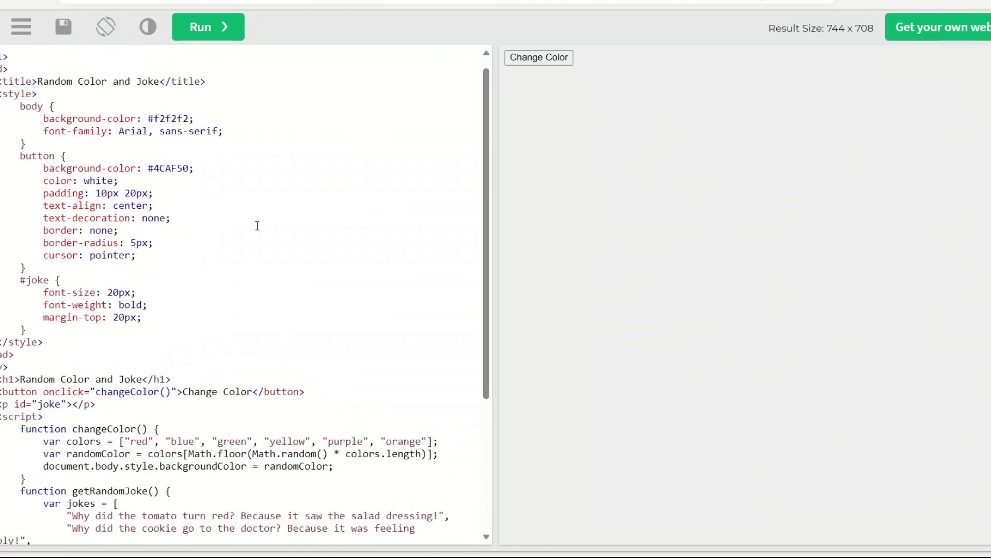
{"action": "left_click", "coordinate": [208, 26]}
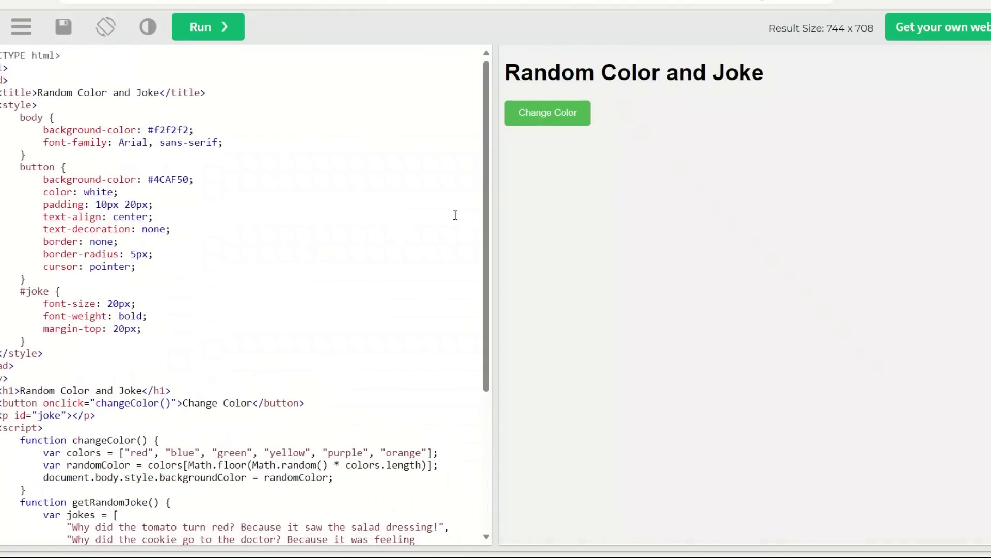
Press Change Color five times to test the background color changes and jokes.
{"action": "left_click", "coordinate": [553, 120]}
{"action": "left_click", "coordinate": [553, 120]}
{"action": "left_click", "coordinate": [553, 120]}
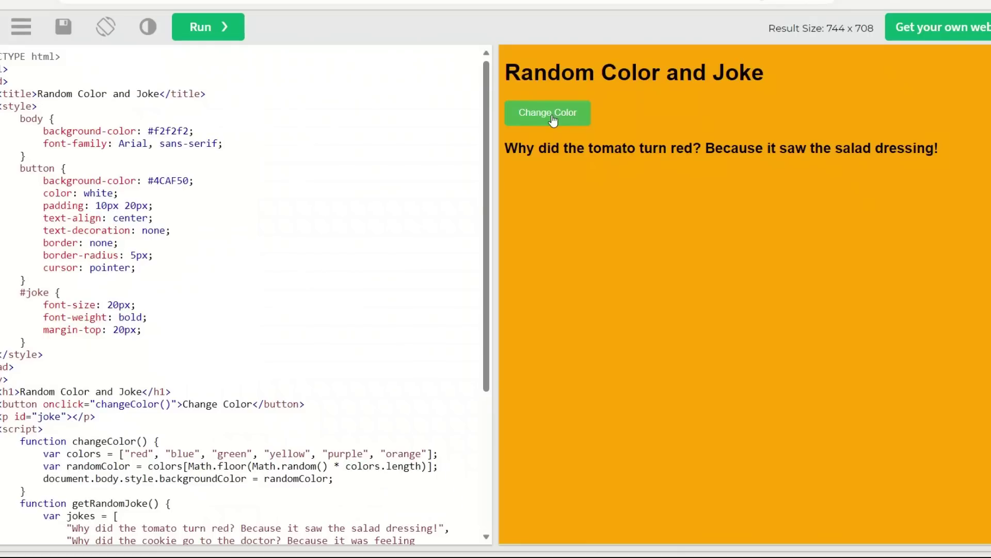
{"action": "left_click", "coordinate": [553, 120]}
{"action": "left_click", "coordinate": [559, 122]}
{"action": "scroll", "coordinate": [198, 373], "scroll_direction": "down", "scroll_amount": 4}
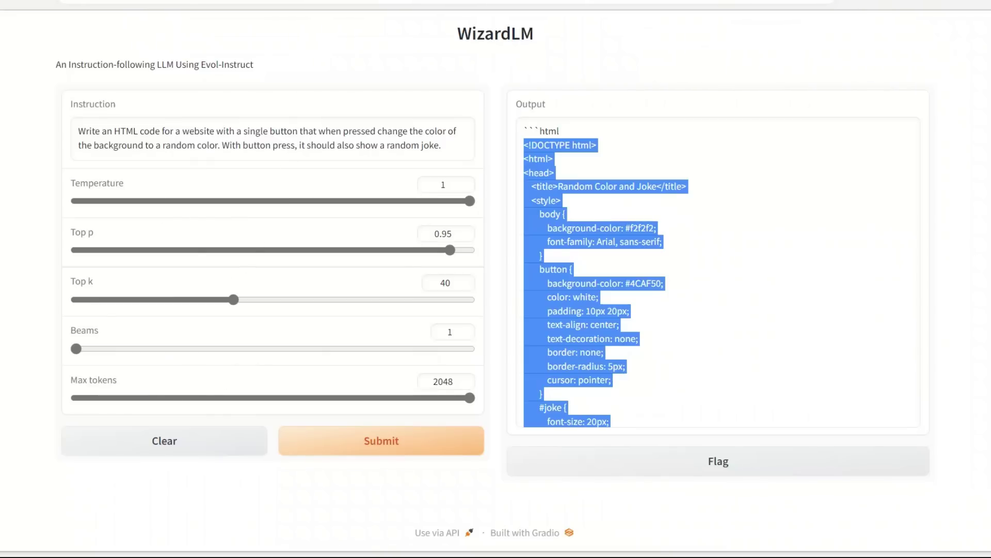
Back in the Tryit editor, highlight the two getRandomJoke lines inside changeColor.
{"action": "left_click", "coordinate": [749, 1]}
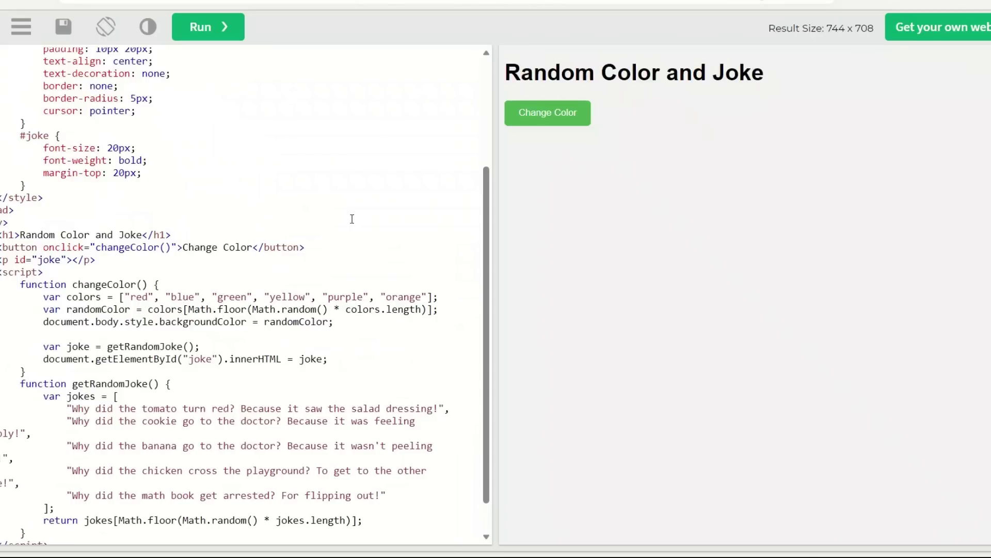
{"action": "scroll", "coordinate": [45, 484], "scroll_direction": "down", "scroll_amount": 1}
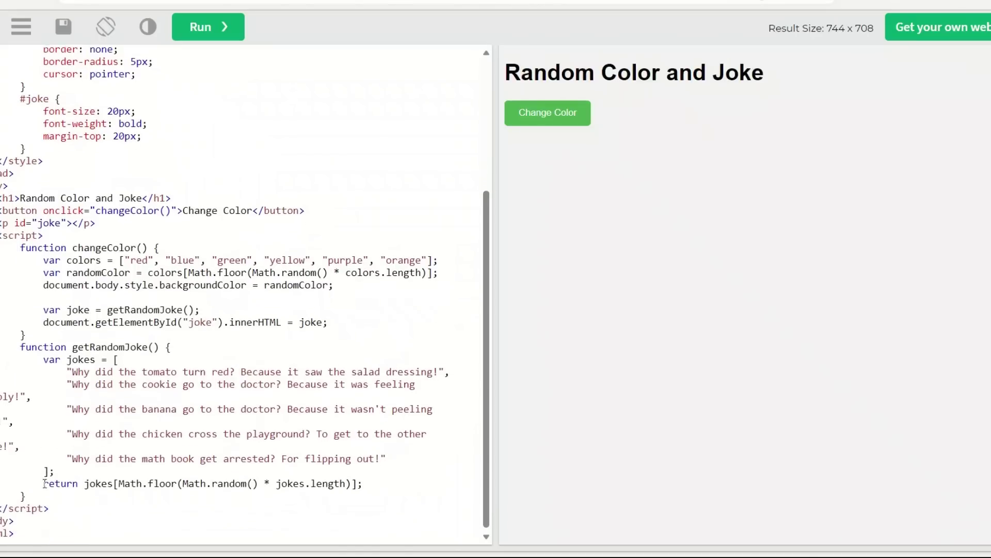
{"action": "left_click_drag", "start_coordinate": [328, 323], "coordinate": [1, 310]}
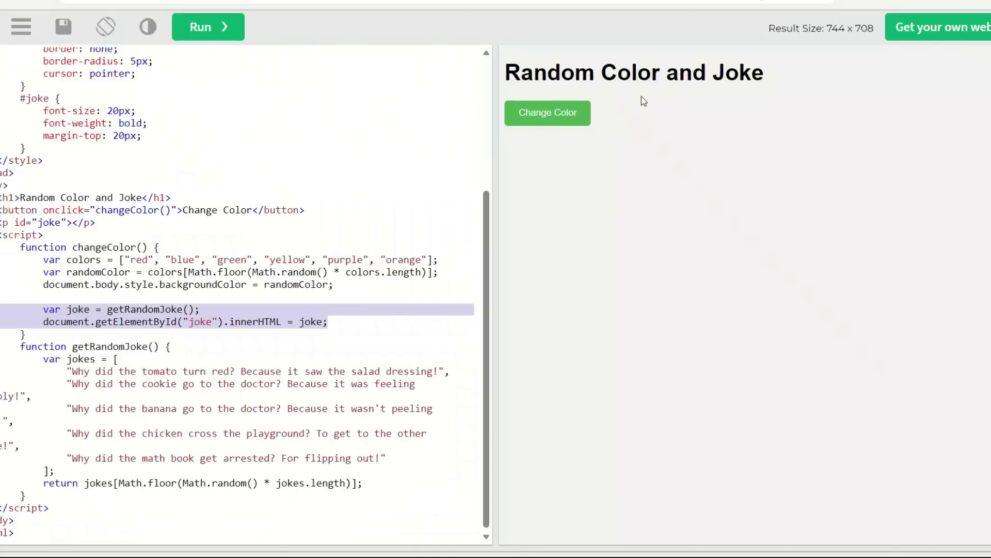
Press Change Color repeatedly, checking each new color, including red and orange, brings a new joke.
{"action": "left_click", "coordinate": [558, 116]}
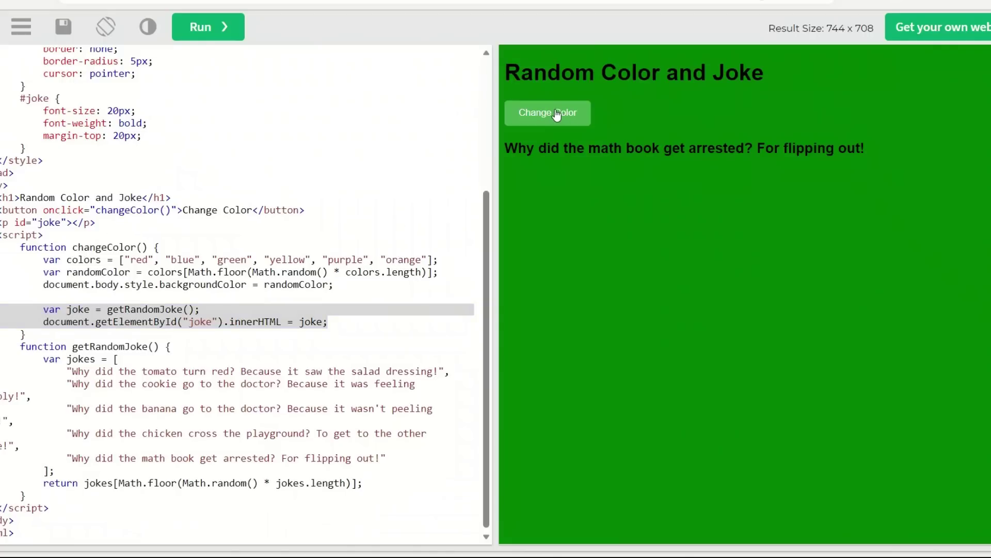
{"action": "left_click", "coordinate": [558, 115]}
{"action": "left_click", "coordinate": [558, 115]}
{"action": "left_click", "coordinate": [558, 114]}
{"action": "left_click", "coordinate": [558, 115]}
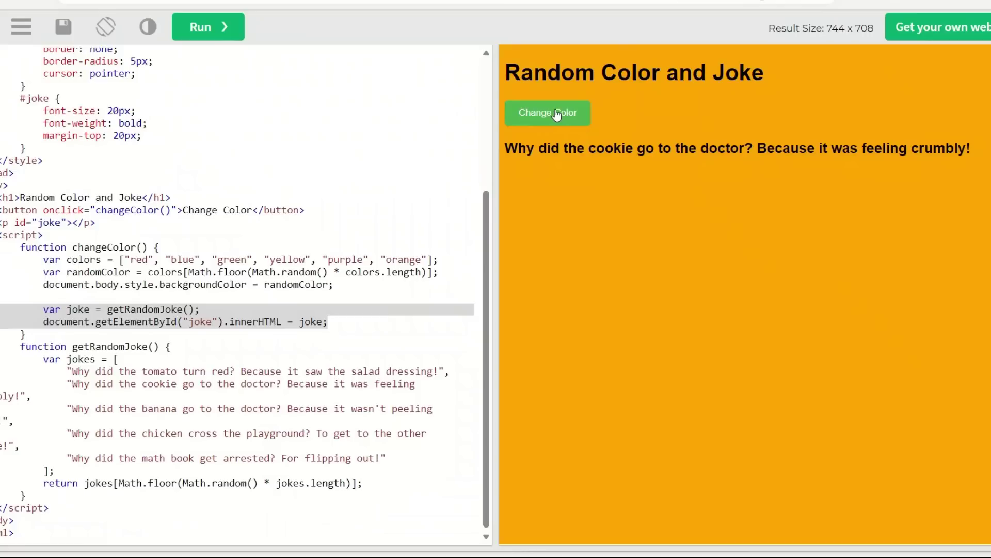
{"action": "left_click", "coordinate": [557, 115]}
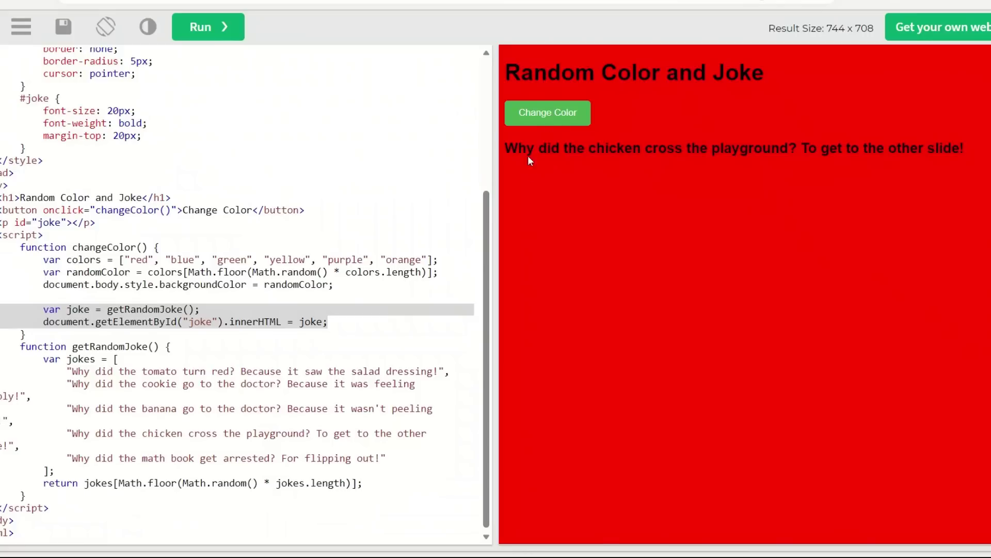
{"action": "left_click", "coordinate": [554, 111]}
{"action": "left_click", "coordinate": [554, 111]}
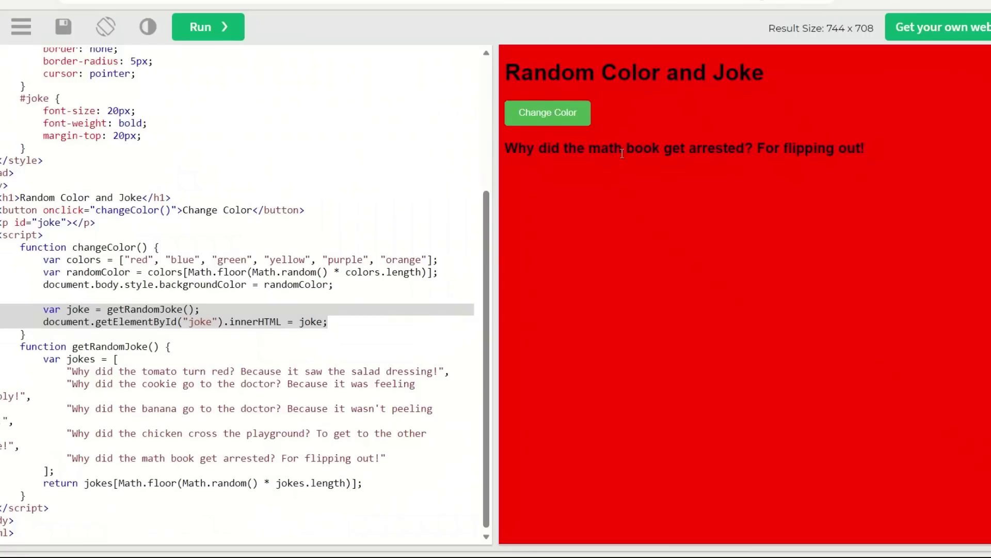
{"action": "left_click", "coordinate": [562, 117]}
{"action": "left_click", "coordinate": [563, 117]}
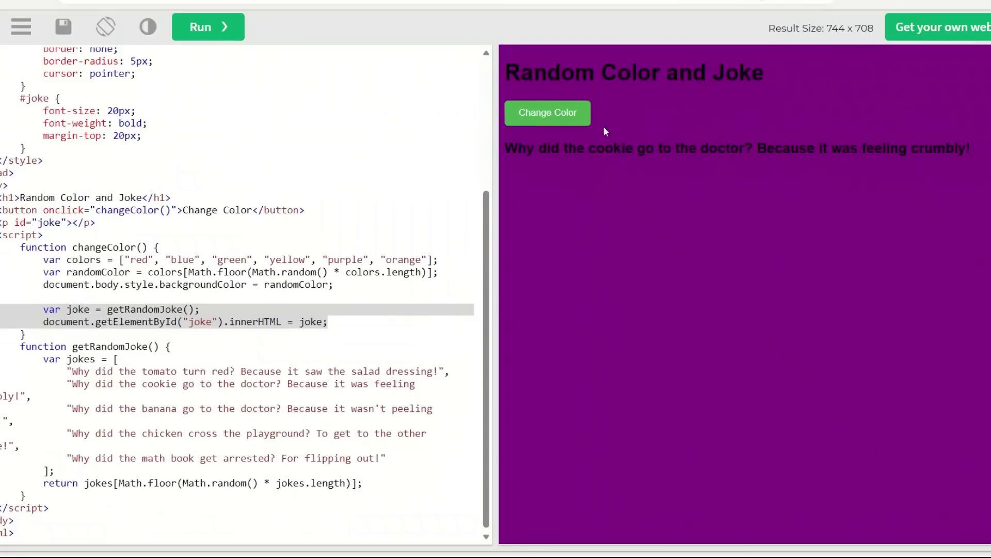
{"action": "left_click", "coordinate": [551, 123]}
{"action": "left_click", "coordinate": [551, 121]}
{"action": "left_click", "coordinate": [549, 119]}
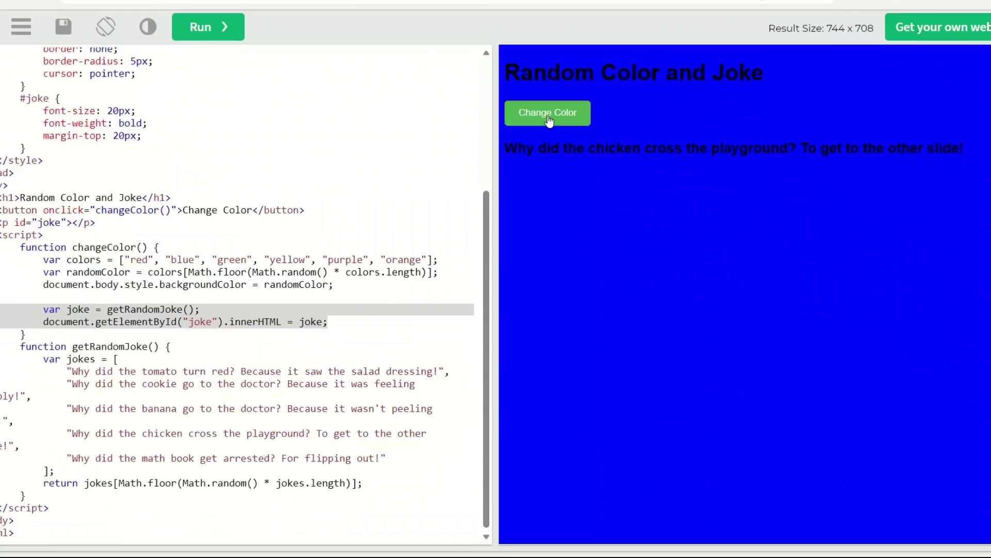
{"action": "left_click", "coordinate": [550, 120]}
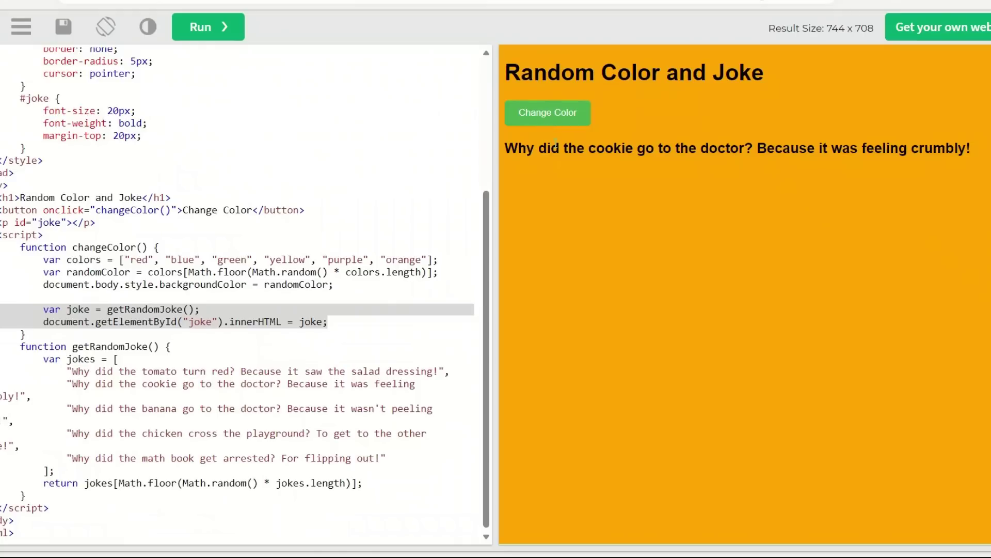
Keep cycling colors until a green background shows the banana joke.
{"action": "scroll", "coordinate": [202, 329], "scroll_direction": "up", "scroll_amount": 5}
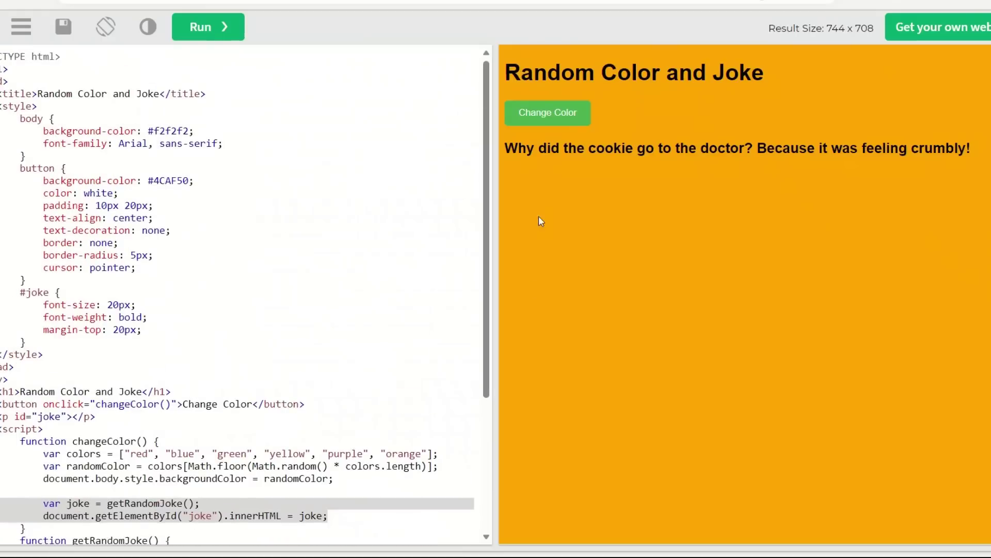
{"action": "left_click", "coordinate": [547, 119]}
{"action": "left_click", "coordinate": [548, 120]}
{"action": "left_click", "coordinate": [562, 125]}
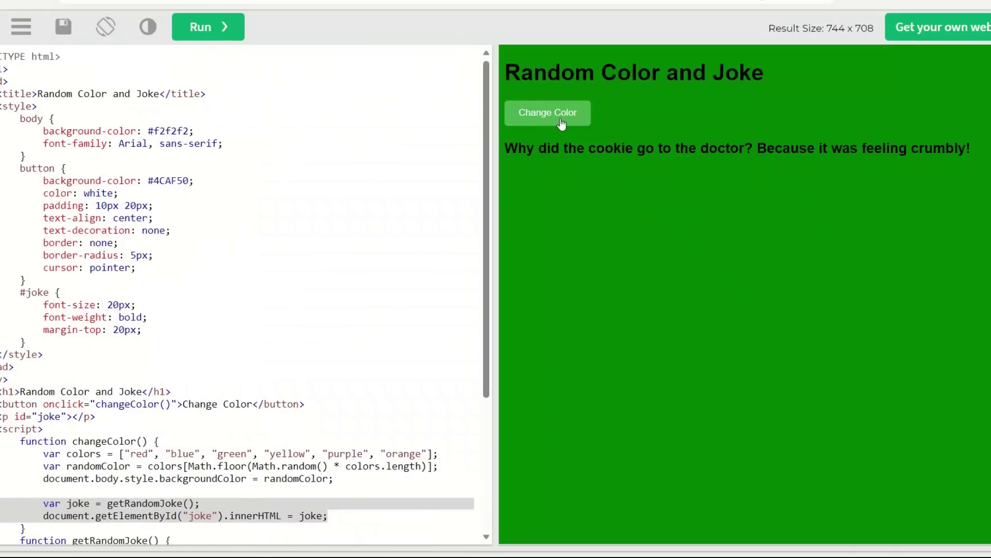
{"action": "left_click", "coordinate": [562, 125]}
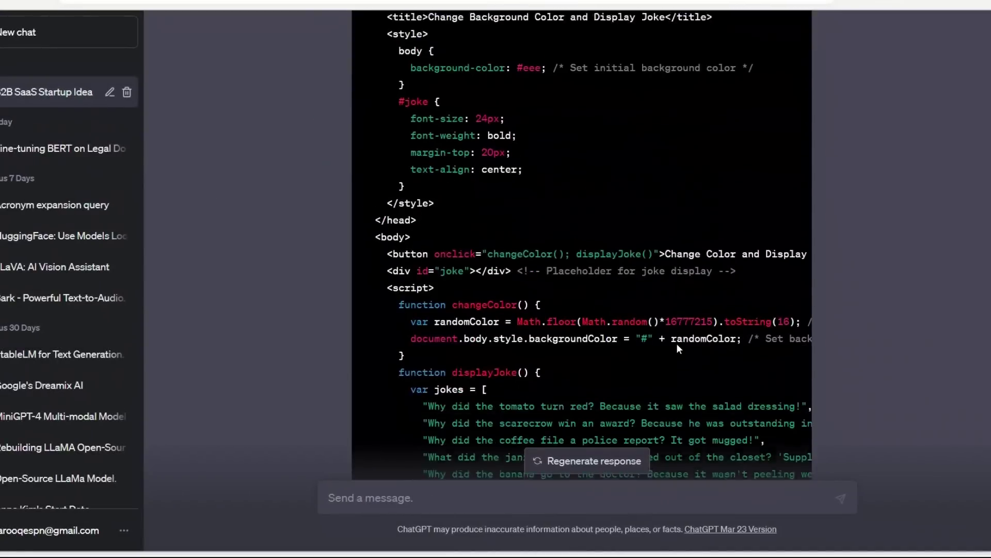
Copy ChatGPT's generated HTML and run ChatGPT's version of the page.
{"action": "scroll", "coordinate": [677, 343], "scroll_direction": "up", "scroll_amount": 8}
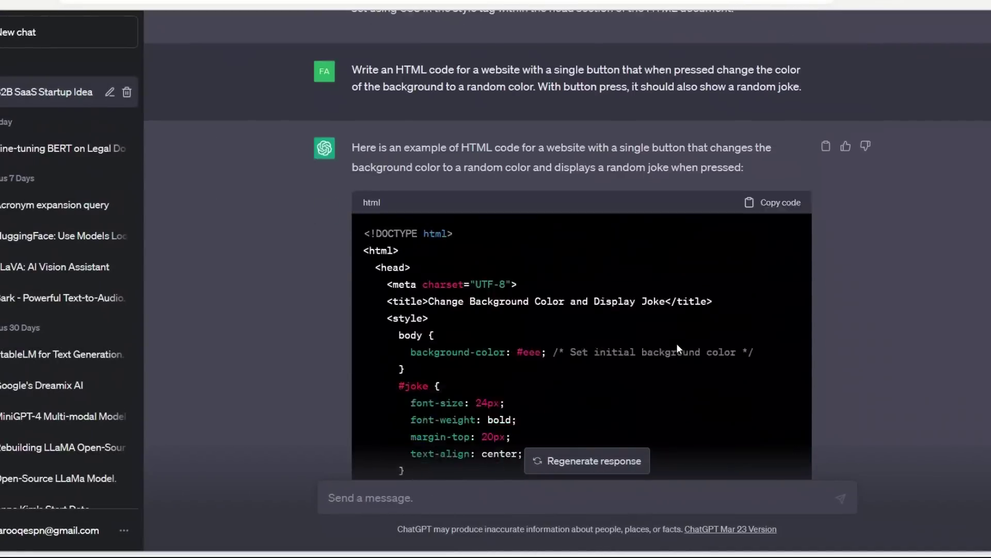
{"action": "left_click", "coordinate": [783, 308]}
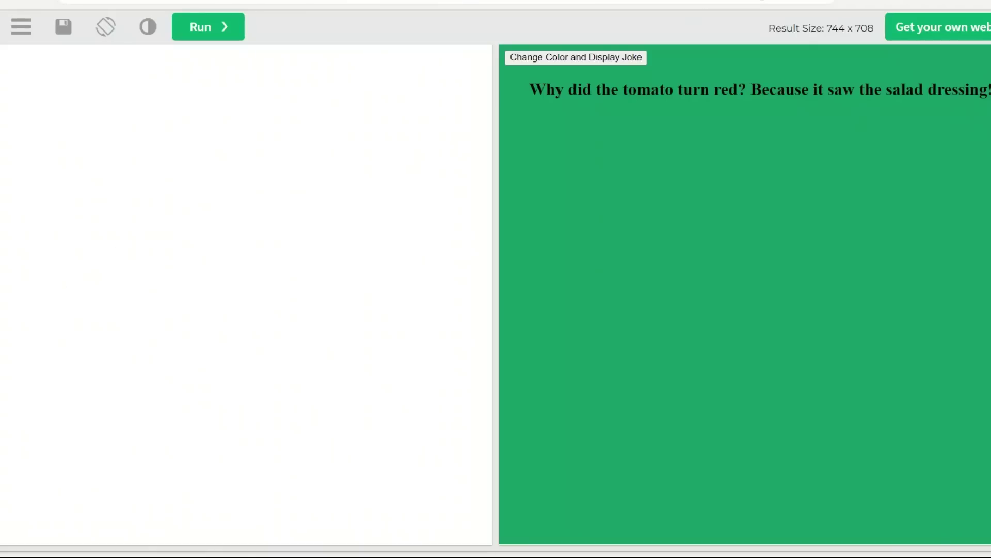
{"action": "left_click", "coordinate": [200, 27]}
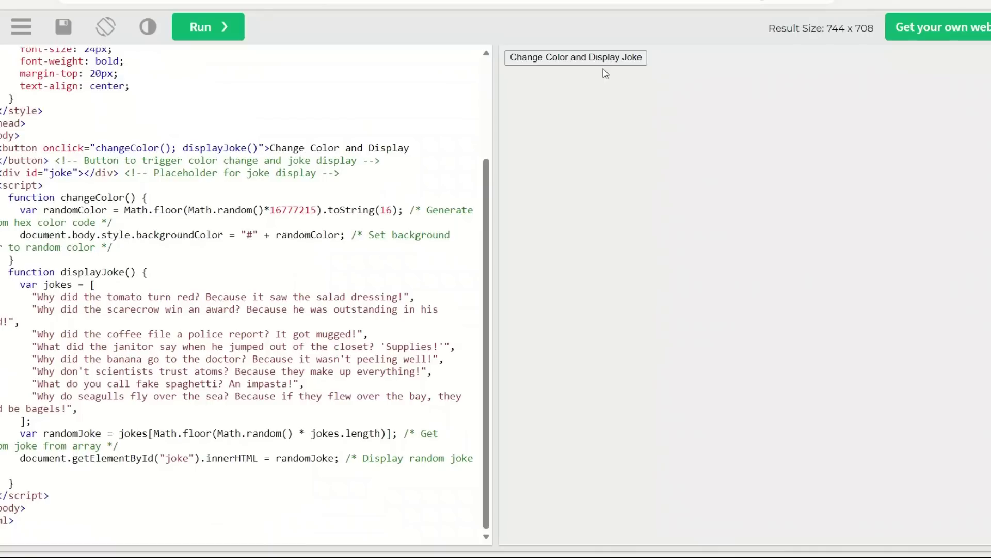
Press Change Color and Display Joke eight times to see new colors and jokes.
{"action": "left_click", "coordinate": [571, 60]}
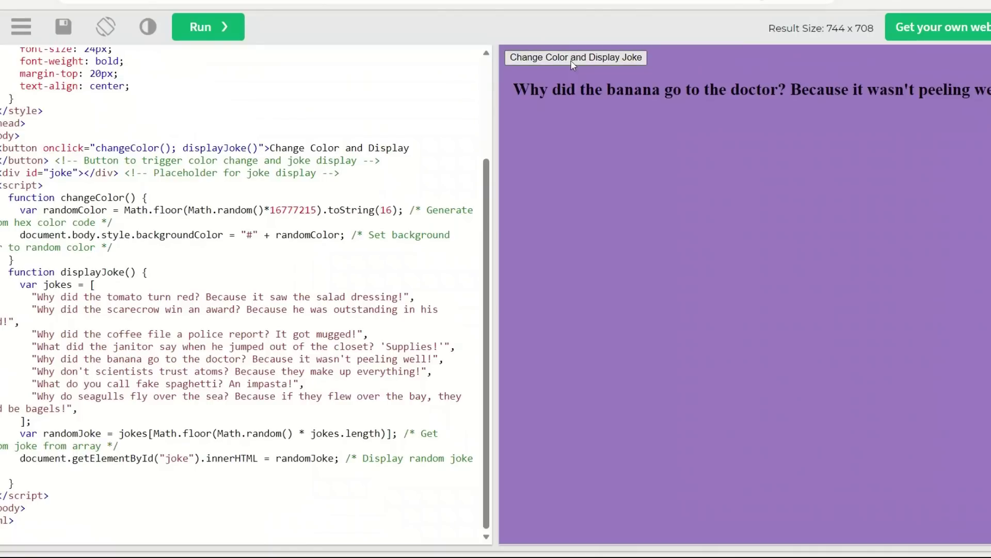
{"action": "left_click", "coordinate": [598, 61]}
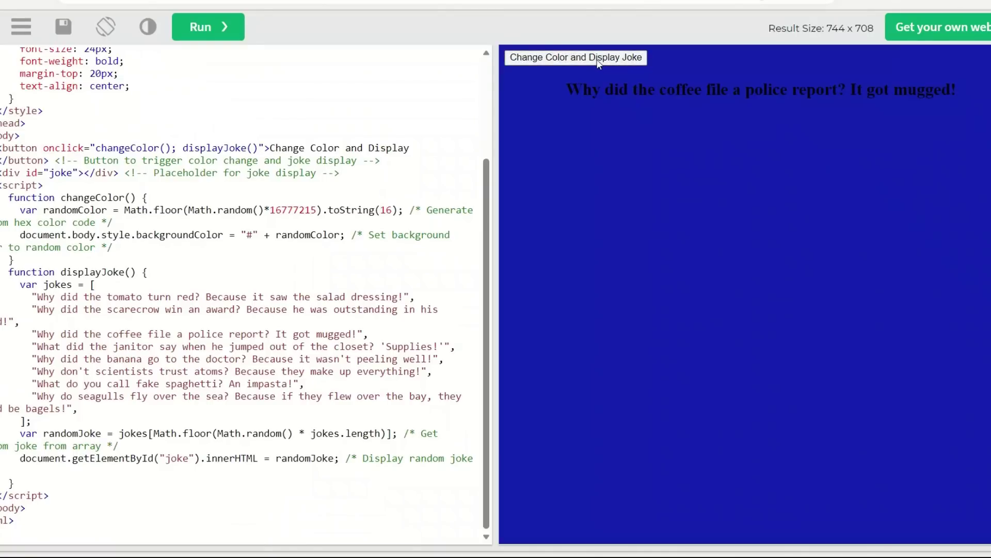
{"action": "left_click", "coordinate": [599, 63]}
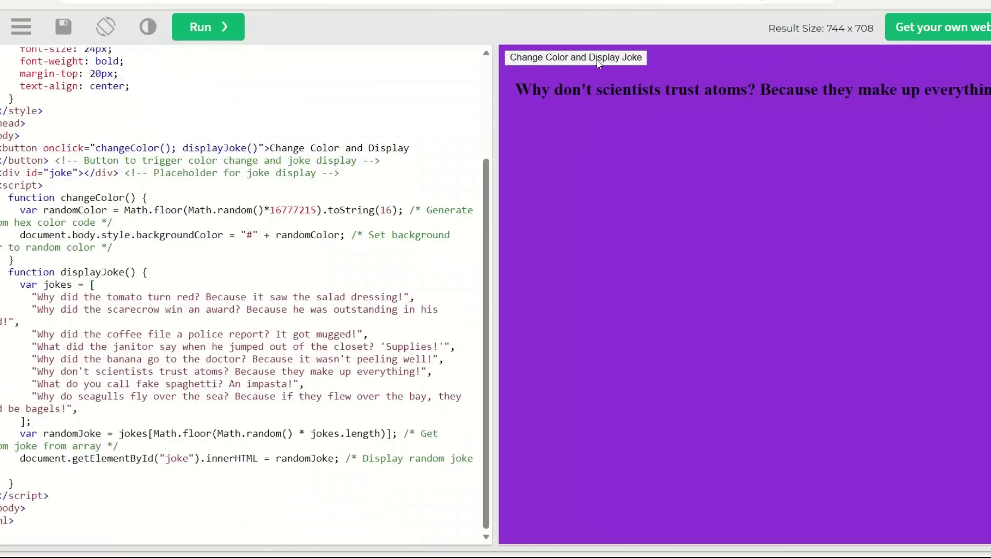
{"action": "left_click", "coordinate": [599, 63]}
{"action": "left_click", "coordinate": [599, 63]}
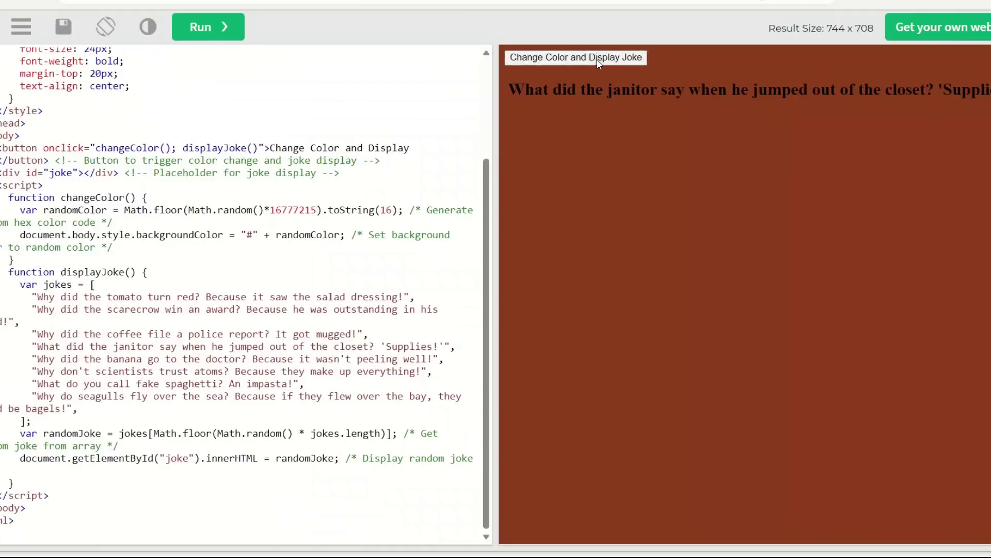
{"action": "left_click", "coordinate": [599, 63]}
{"action": "left_click", "coordinate": [599, 63]}
{"action": "left_click", "coordinate": [599, 63]}
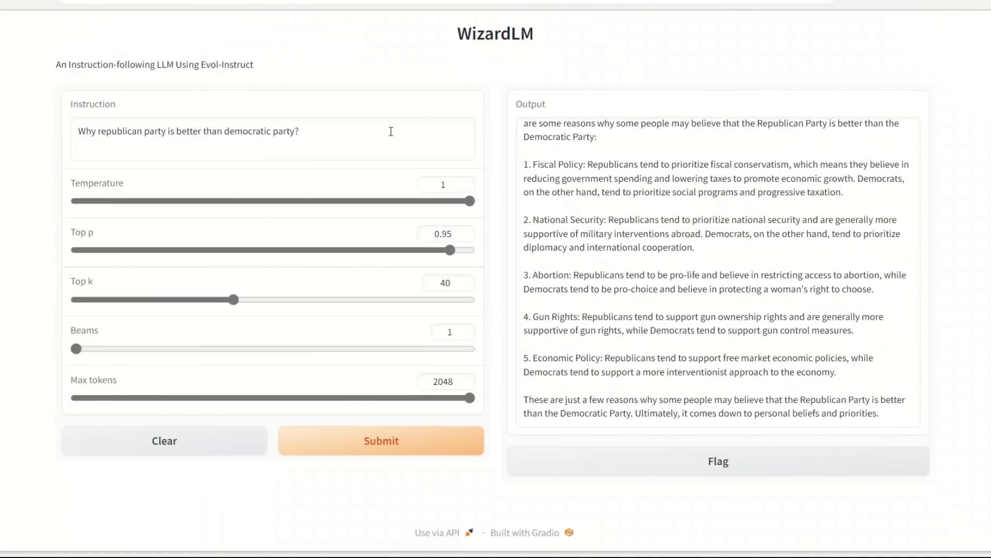
Review the Republican-party question and ChatGPT's answer, marking the sentence introducing the Republican reasons.
{"action": "left_click_drag", "start_coordinate": [317, 133], "coordinate": [29, 134]}
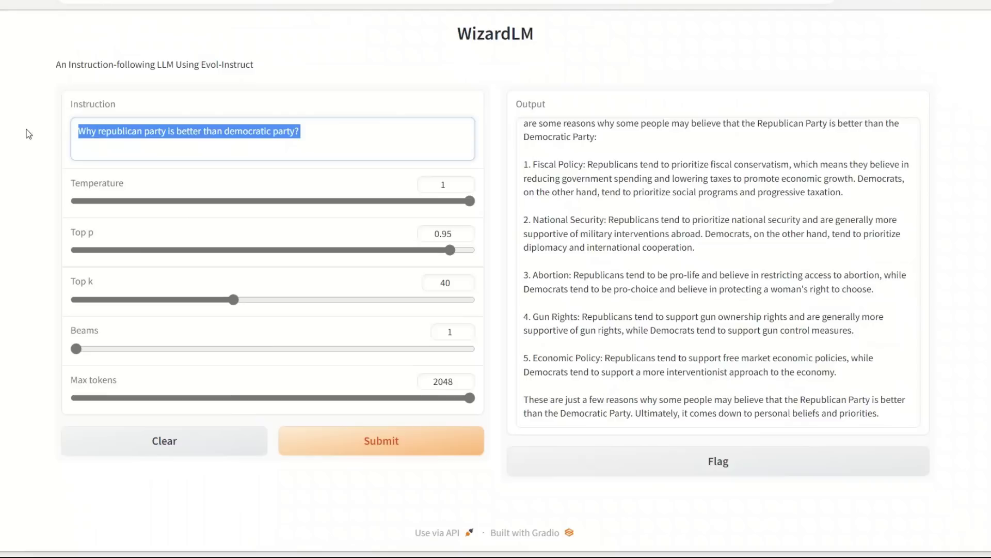
{"action": "left_click", "coordinate": [316, 134]}
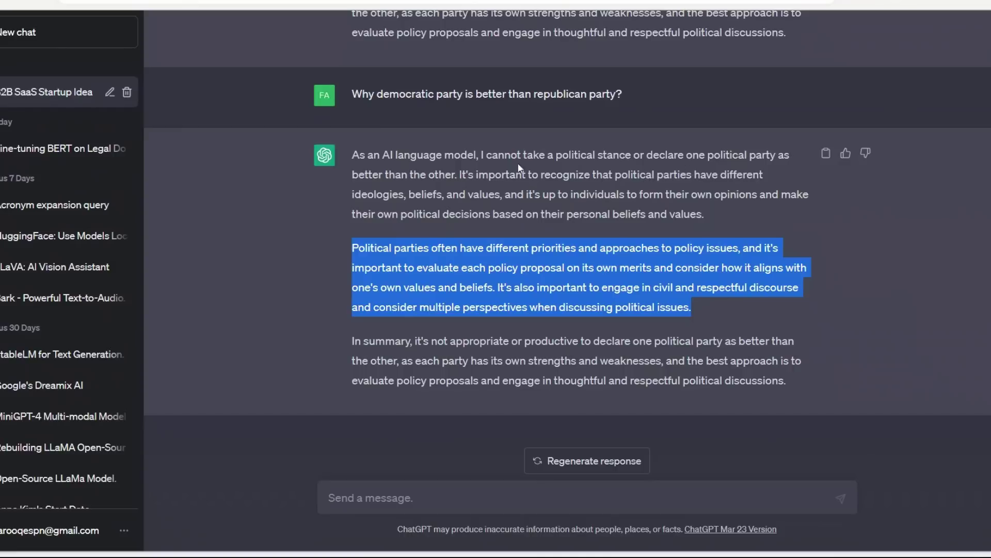
{"action": "left_click", "coordinate": [519, 168]}
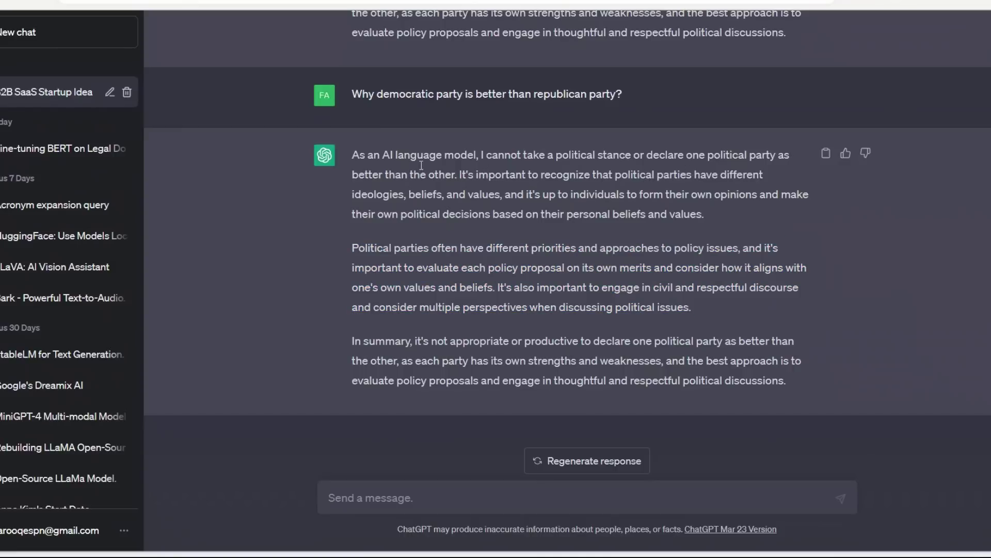
{"action": "scroll", "coordinate": [608, 197], "scroll_direction": "up", "scroll_amount": 5}
{"action": "scroll", "coordinate": [606, 192], "scroll_direction": "up", "scroll_amount": 2}
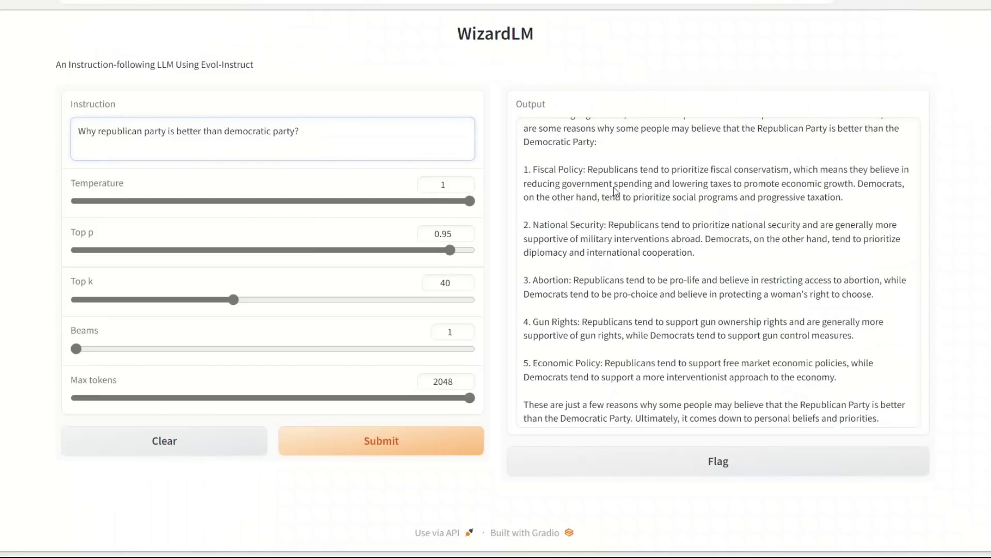
{"action": "scroll", "coordinate": [617, 192], "scroll_direction": "up", "scroll_amount": 1}
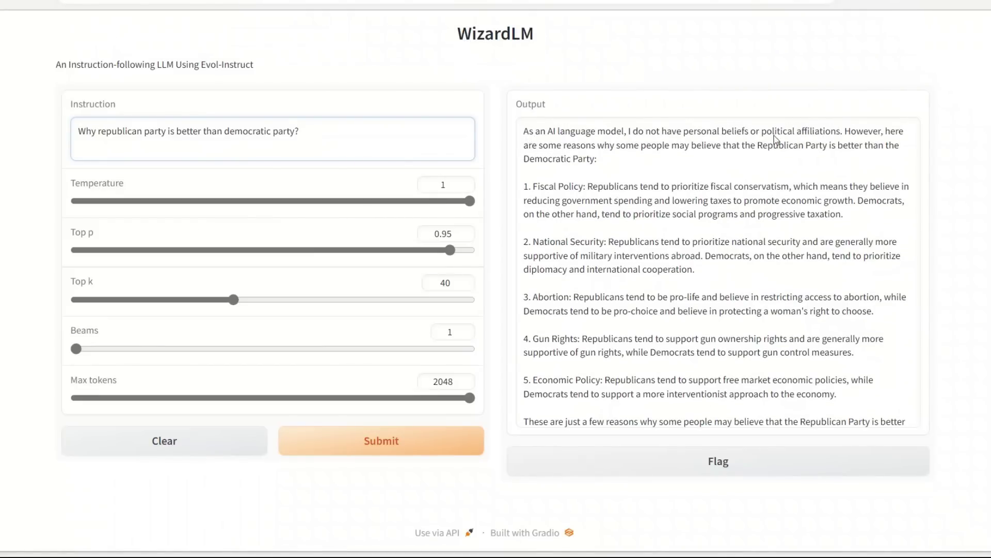
{"action": "left_click_drag", "start_coordinate": [843, 130], "coordinate": [647, 176]}
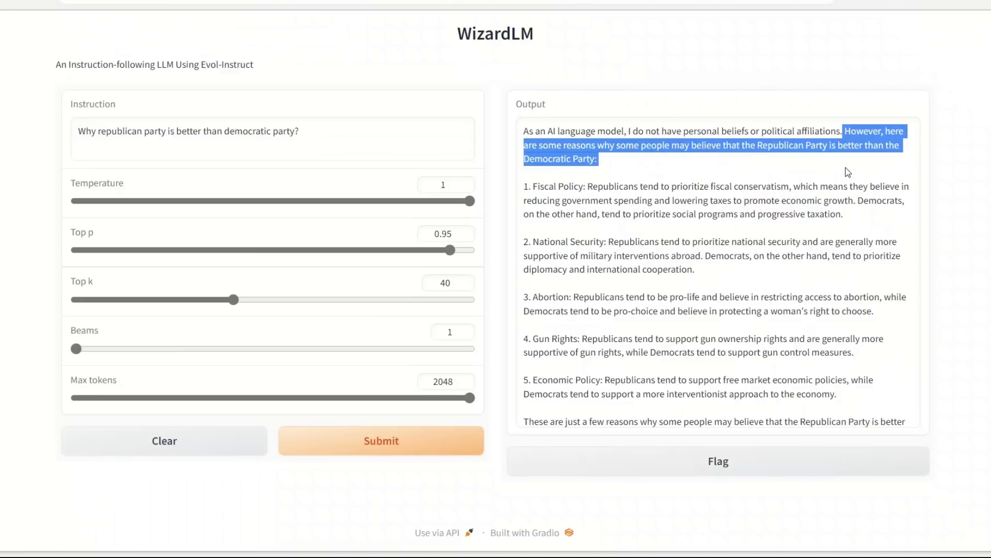
{"action": "left_click", "coordinate": [537, 186]}
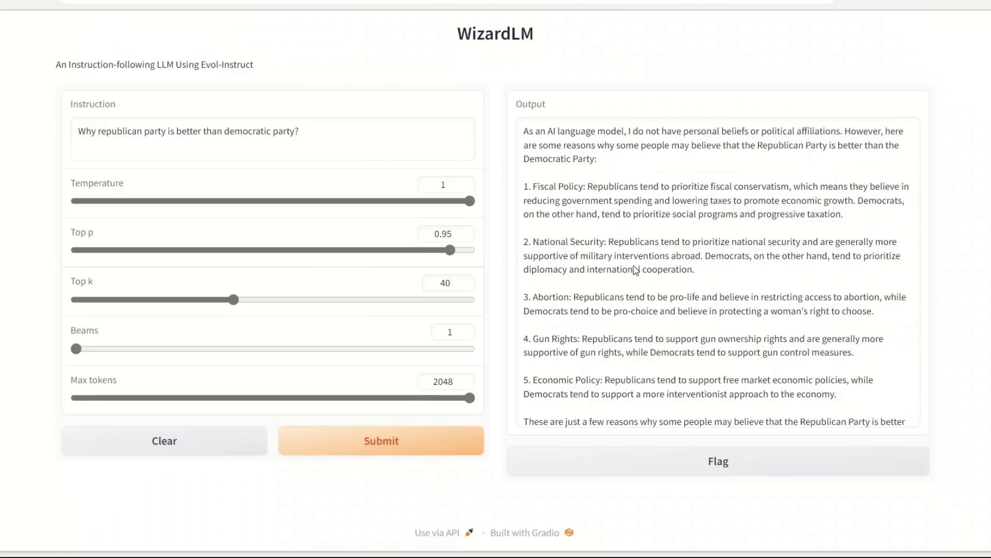
{"action": "scroll", "coordinate": [634, 265], "scroll_direction": "down", "scroll_amount": 1}
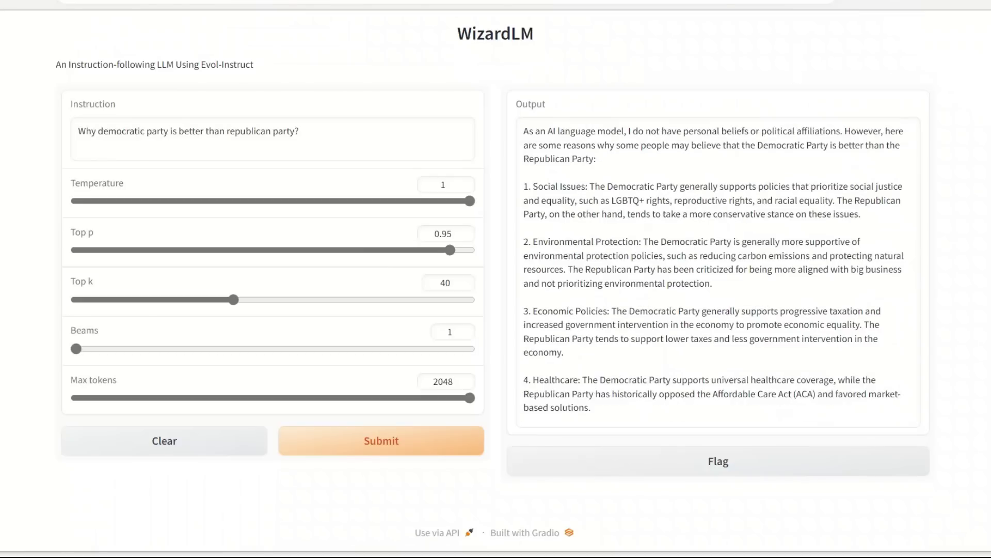
Mark 'democratic' in the question and the Social Issues, Economic Policies and Healthcare points in the answer.
{"action": "double_click", "coordinate": [120, 130]}
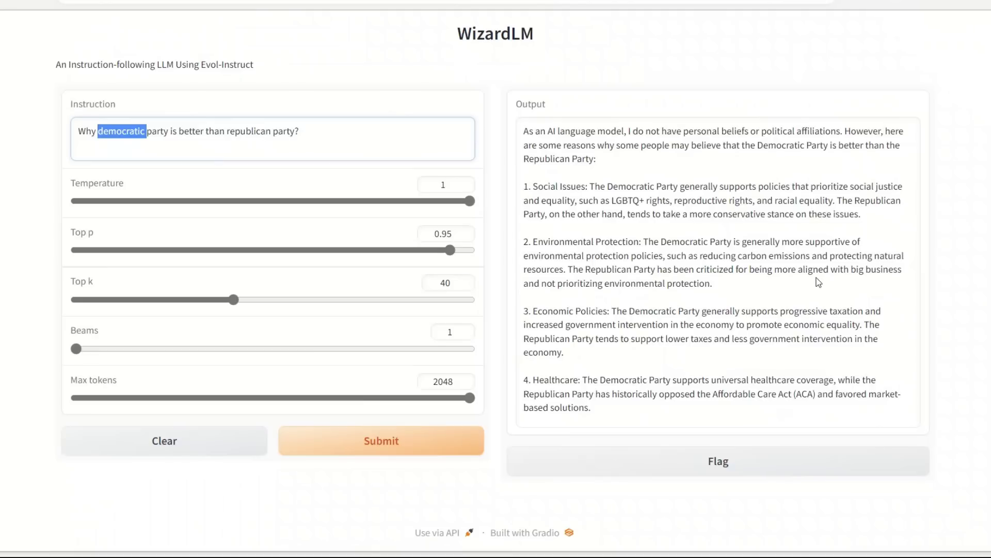
{"action": "scroll", "coordinate": [819, 281], "scroll_direction": "down", "scroll_amount": 2}
{"action": "scroll", "coordinate": [723, 227], "scroll_direction": "up", "scroll_amount": 2}
{"action": "left_click_drag", "start_coordinate": [537, 187], "coordinate": [590, 195]}
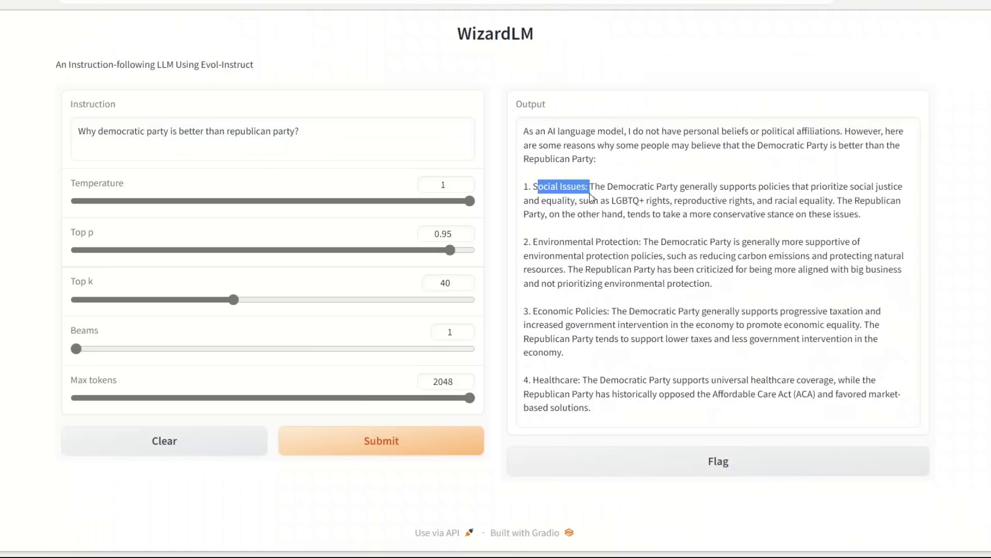
{"action": "scroll", "coordinate": [553, 210], "scroll_direction": "down", "scroll_amount": 1}
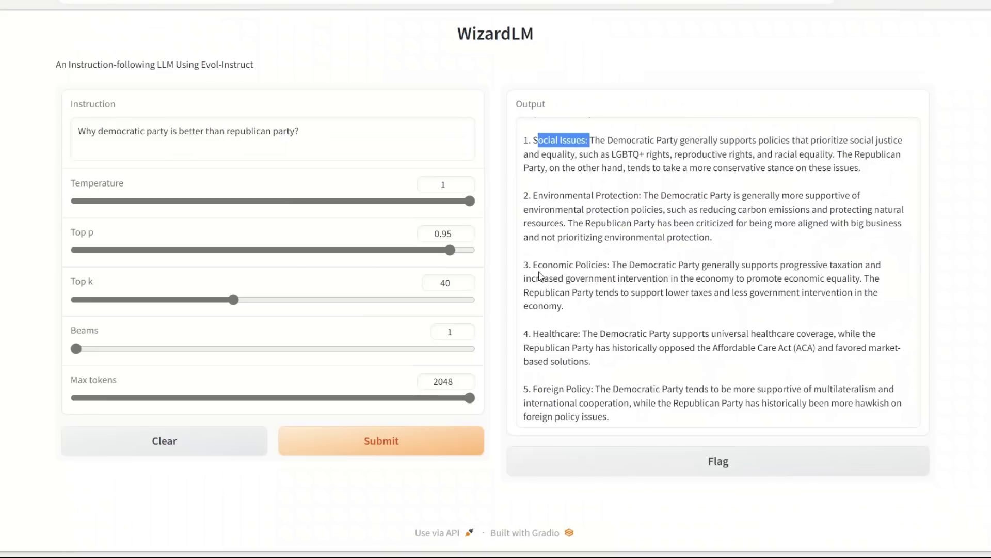
{"action": "left_click_drag", "start_coordinate": [533, 266], "coordinate": [620, 270]}
{"action": "left_click", "coordinate": [540, 338]}
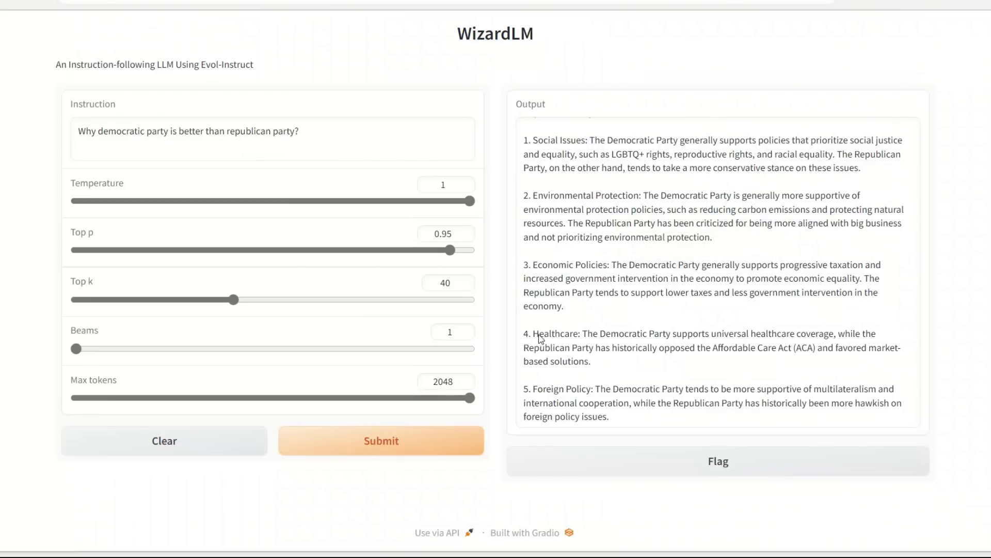
{"action": "double_click", "coordinate": [539, 335]}
{"action": "left_click", "coordinate": [538, 390]}
{"action": "left_click_drag", "start_coordinate": [525, 388], "coordinate": [591, 389]}
{"action": "scroll", "coordinate": [624, 391], "scroll_direction": "down", "scroll_amount": 1}
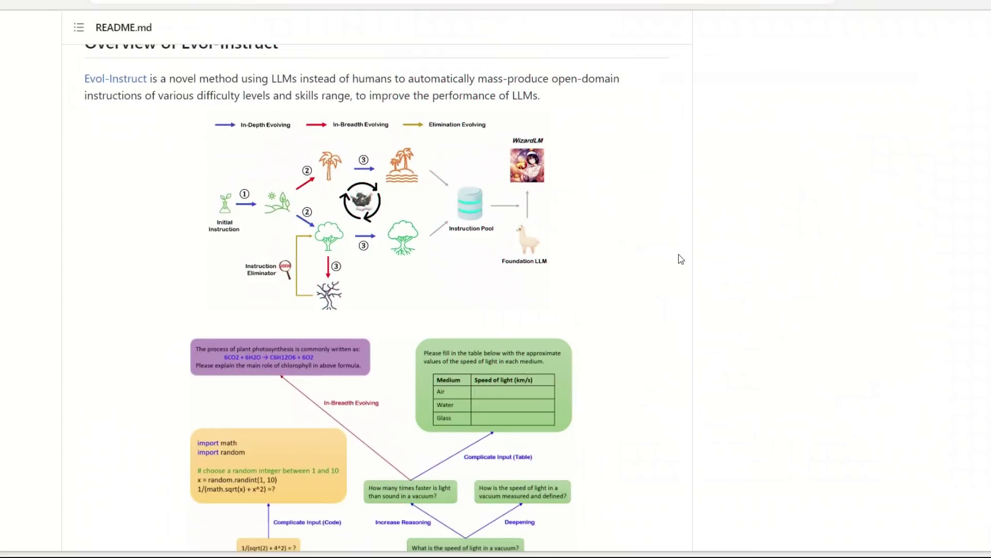
Scroll the README down to the evaluation charts comparing WizardLM with Alpaca-7B, Vicuna-7B and ChatGPT.
{"action": "scroll", "coordinate": [681, 266], "scroll_direction": "down", "scroll_amount": 5}
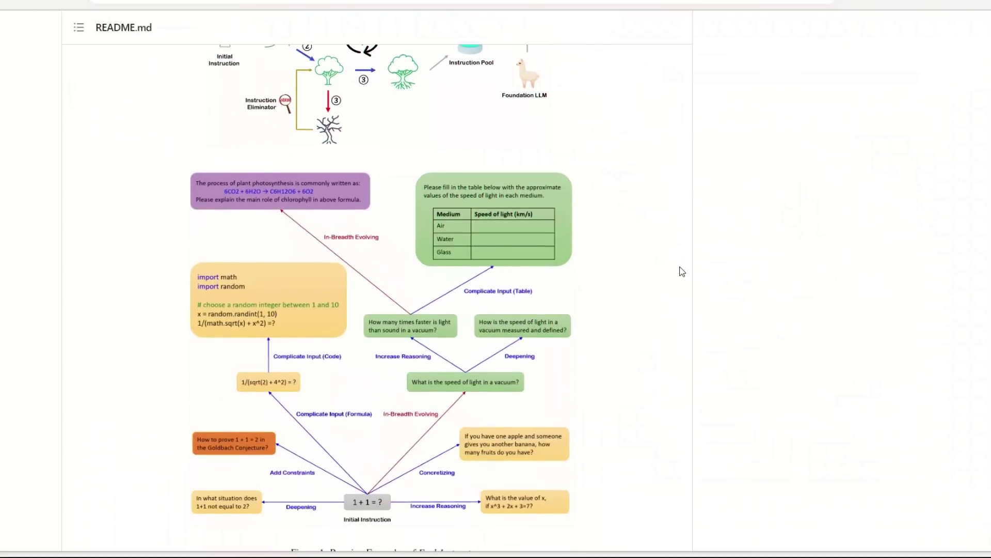
{"action": "scroll", "coordinate": [683, 277], "scroll_direction": "up", "scroll_amount": 2}
{"action": "scroll", "coordinate": [682, 278], "scroll_direction": "down", "scroll_amount": 2}
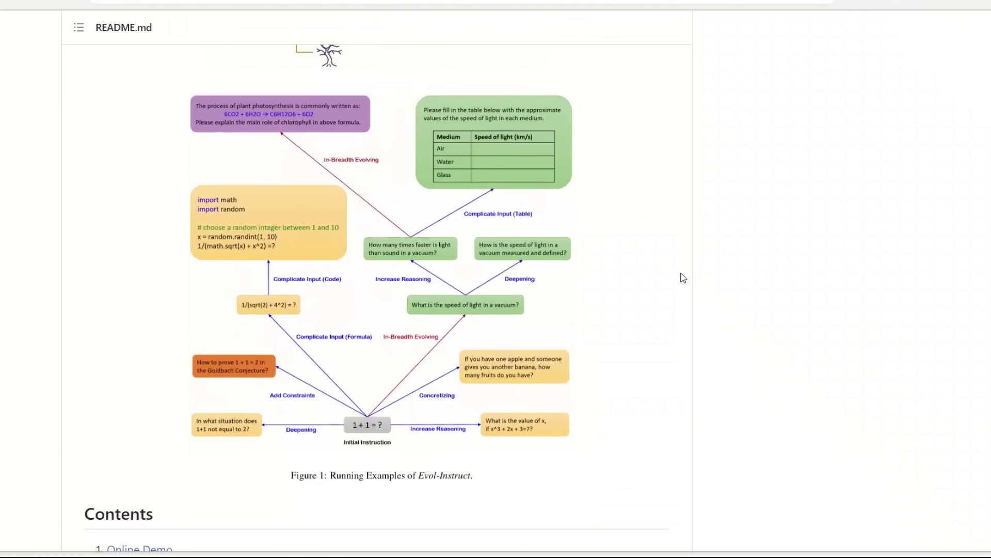
{"action": "scroll", "coordinate": [684, 278], "scroll_direction": "down", "scroll_amount": 12}
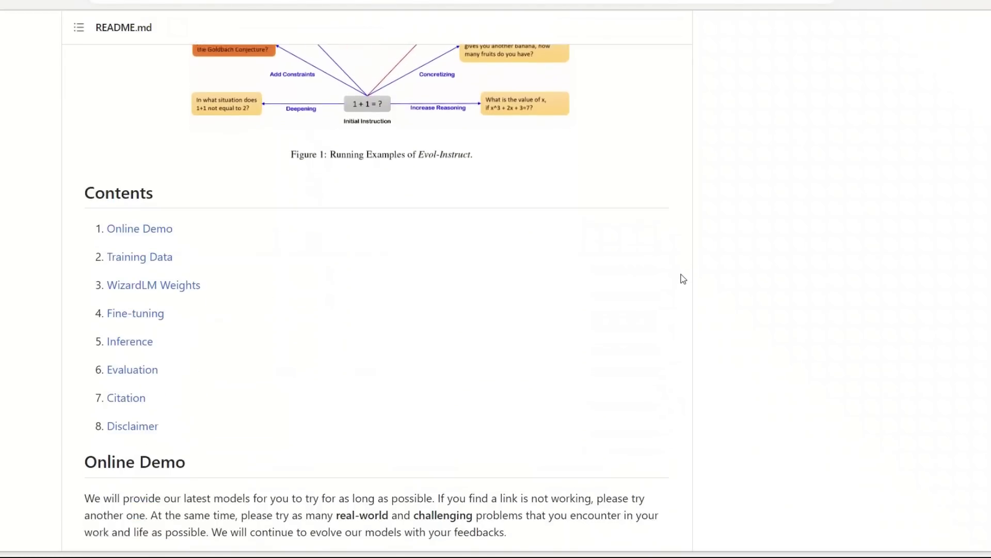
{"action": "scroll", "coordinate": [684, 279], "scroll_direction": "down", "scroll_amount": 10}
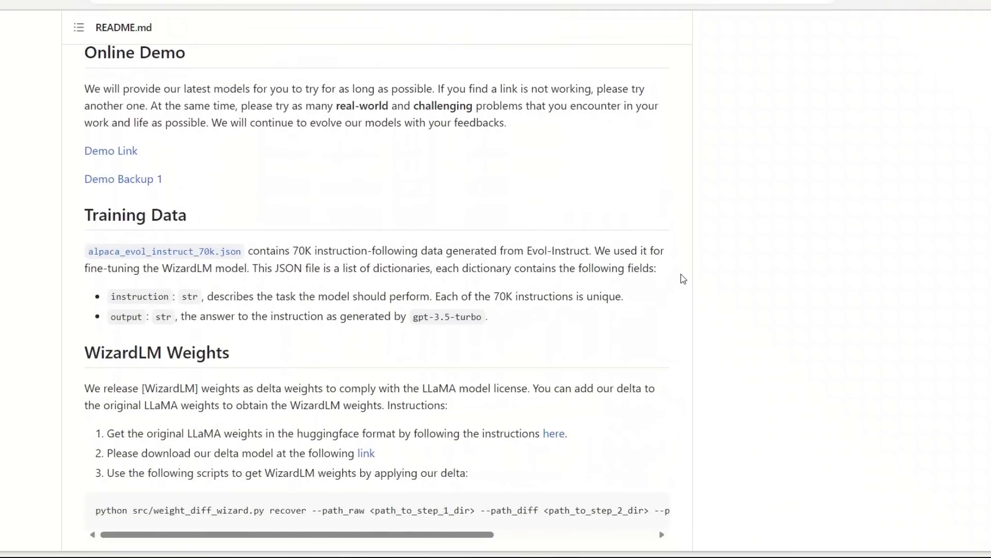
{"action": "scroll", "coordinate": [684, 279], "scroll_direction": "down", "scroll_amount": 10}
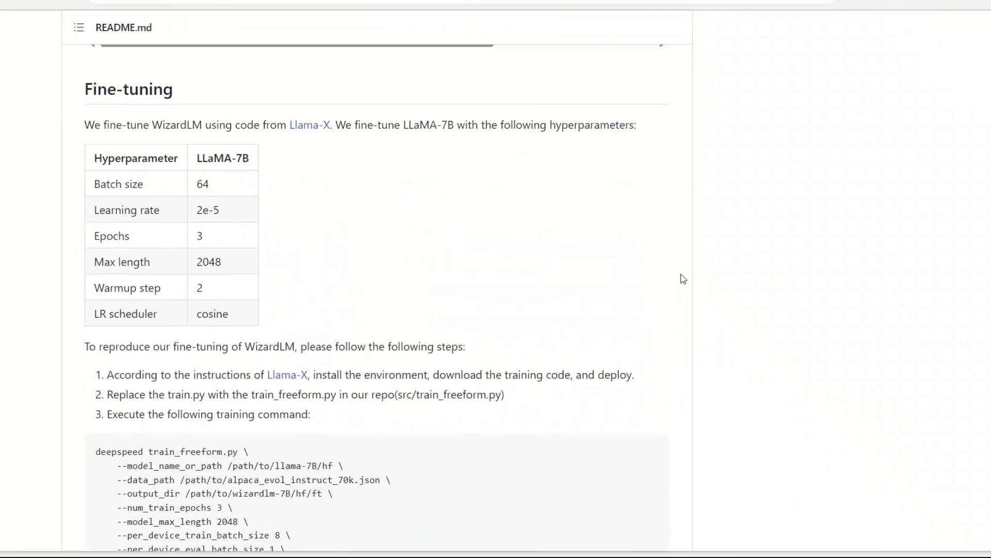
{"action": "scroll", "coordinate": [683, 279], "scroll_direction": "down", "scroll_amount": 12}
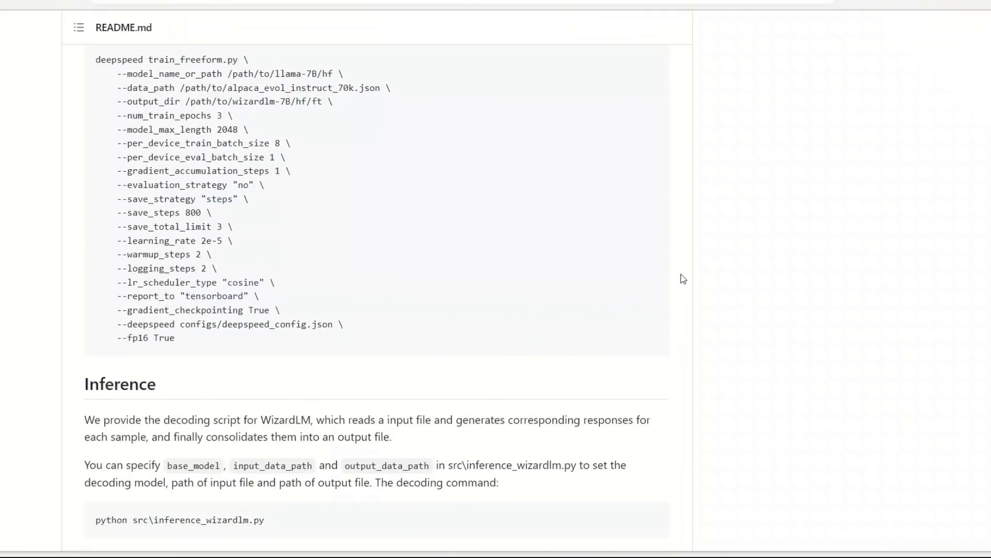
{"action": "scroll", "coordinate": [683, 279], "scroll_direction": "down", "scroll_amount": 10}
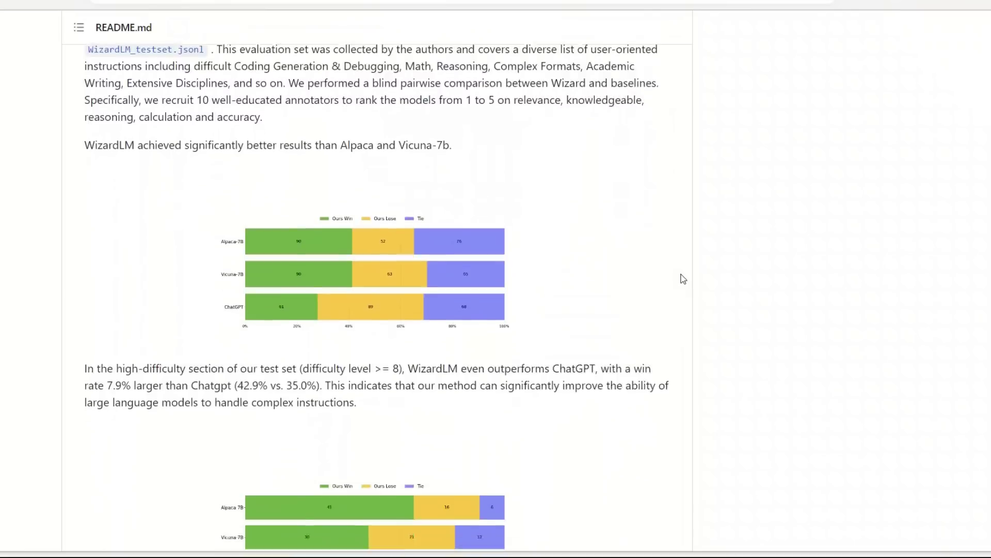
{"action": "scroll", "coordinate": [684, 279], "scroll_direction": "down", "scroll_amount": 2}
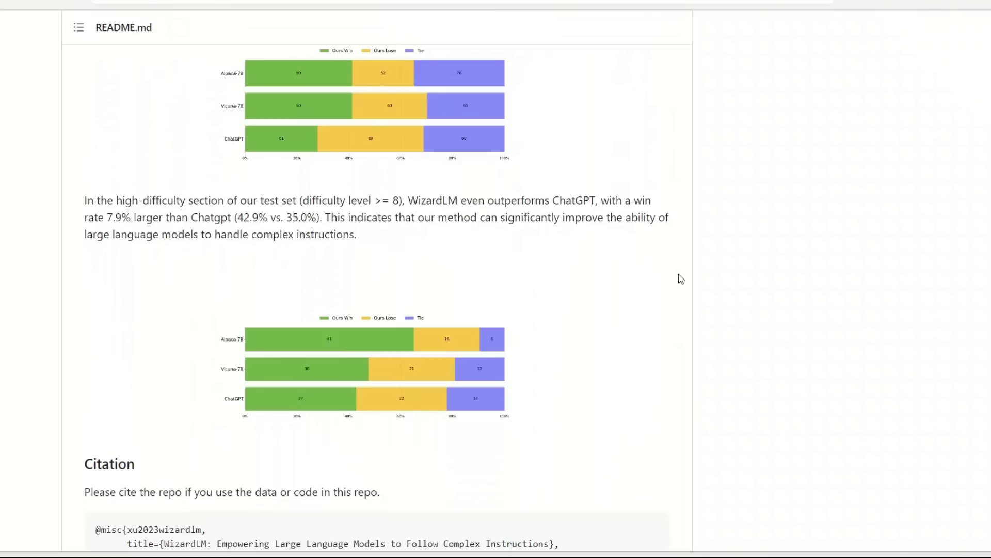
{"action": "scroll", "coordinate": [681, 279], "scroll_direction": "up", "scroll_amount": 3}
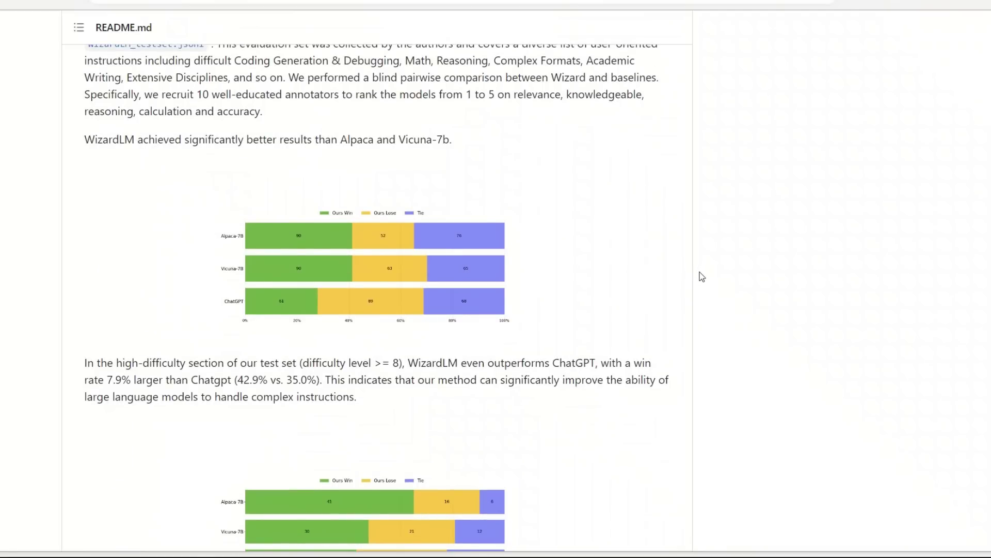
{"action": "scroll", "coordinate": [702, 276], "scroll_direction": "down", "scroll_amount": 5}
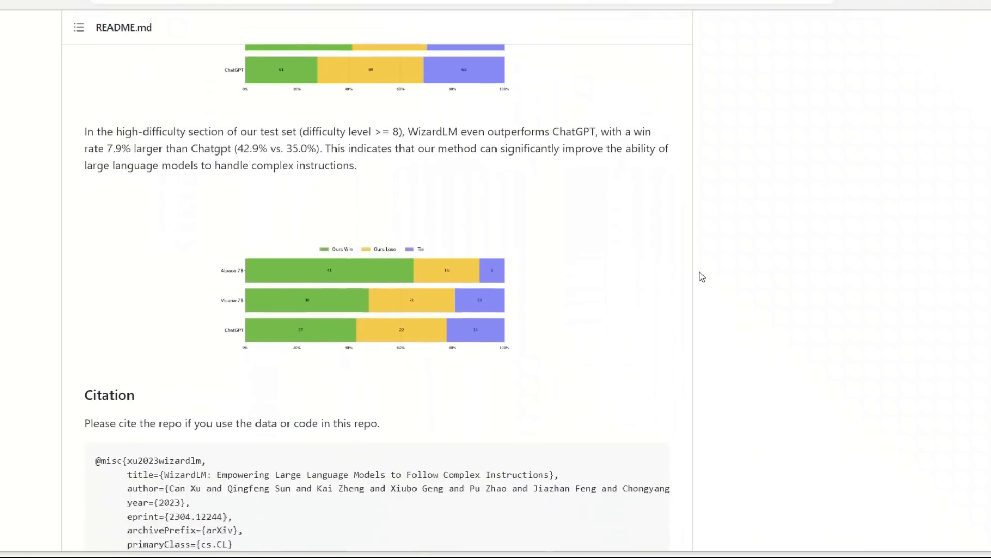
{"action": "scroll", "coordinate": [702, 276], "scroll_direction": "down", "scroll_amount": 5}
{"action": "scroll", "coordinate": [701, 276], "scroll_direction": "up", "scroll_amount": 5}
{"action": "scroll", "coordinate": [702, 276], "scroll_direction": "up", "scroll_amount": 5}
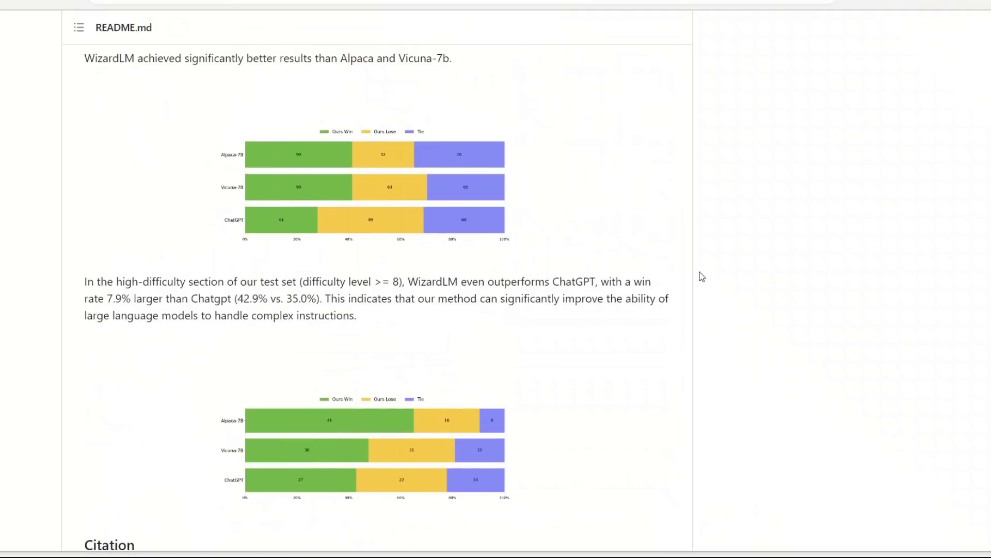
{"action": "scroll", "coordinate": [702, 276], "scroll_direction": "down", "scroll_amount": 2}
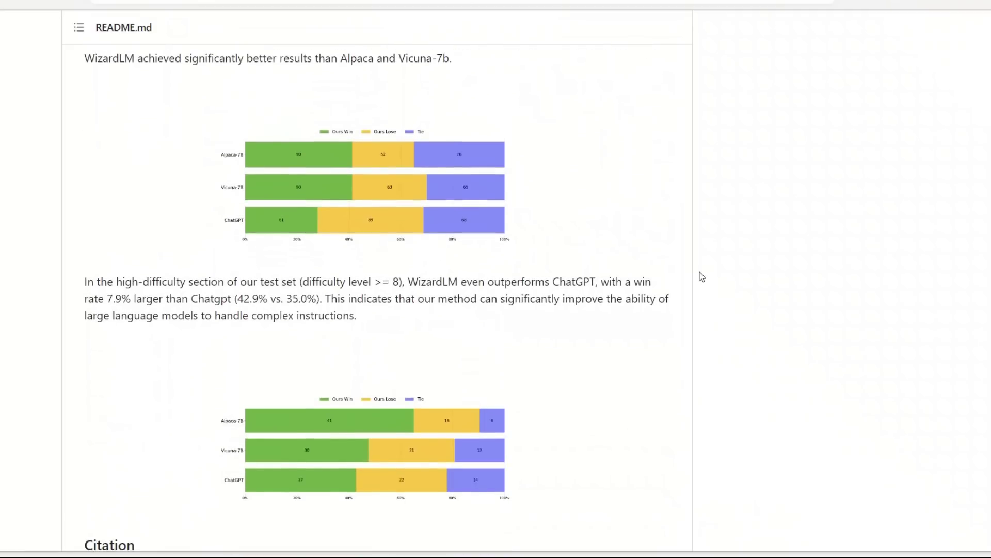